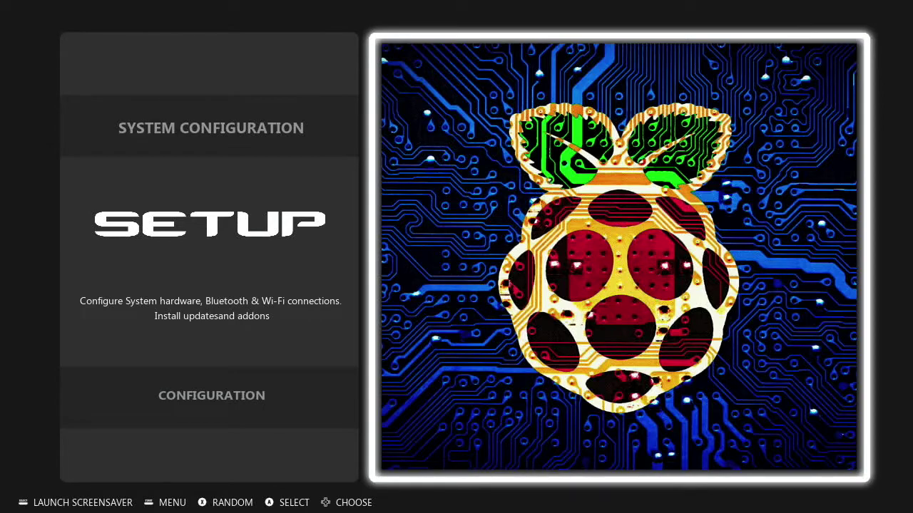
Open the Setup system and look through its tools and their descriptions, from Advanced Options through to WiFi
{"action": "key", "text": "Return"}
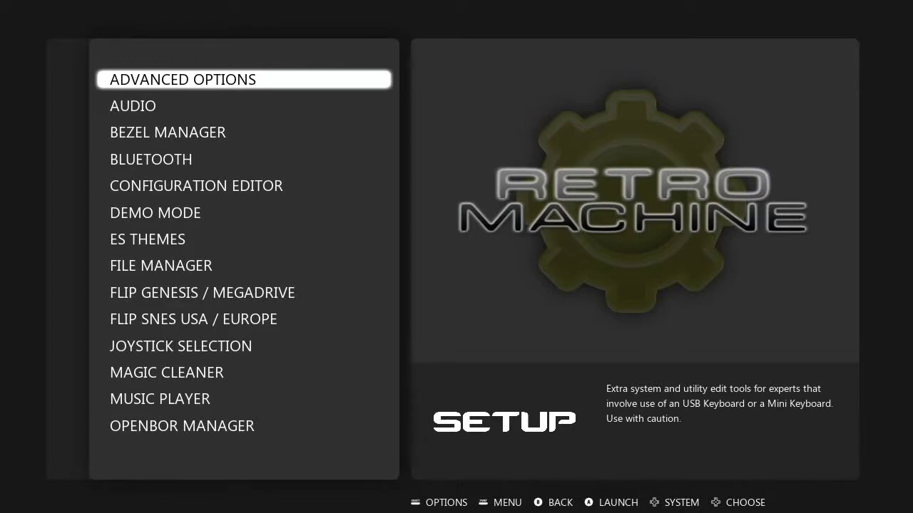
{"action": "key", "text": "Down"}
{"action": "key", "text": "Down"}
{"action": "key", "text": "Down"}
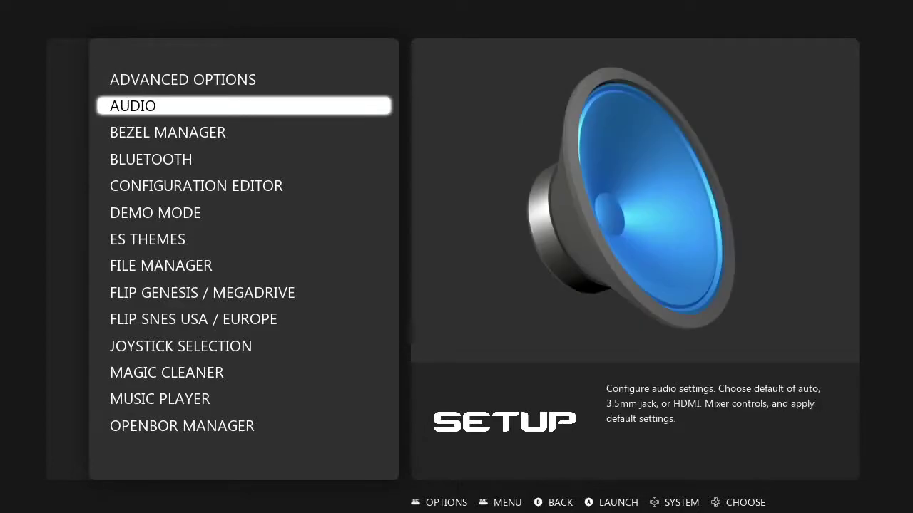
{"action": "key", "text": "Up"}
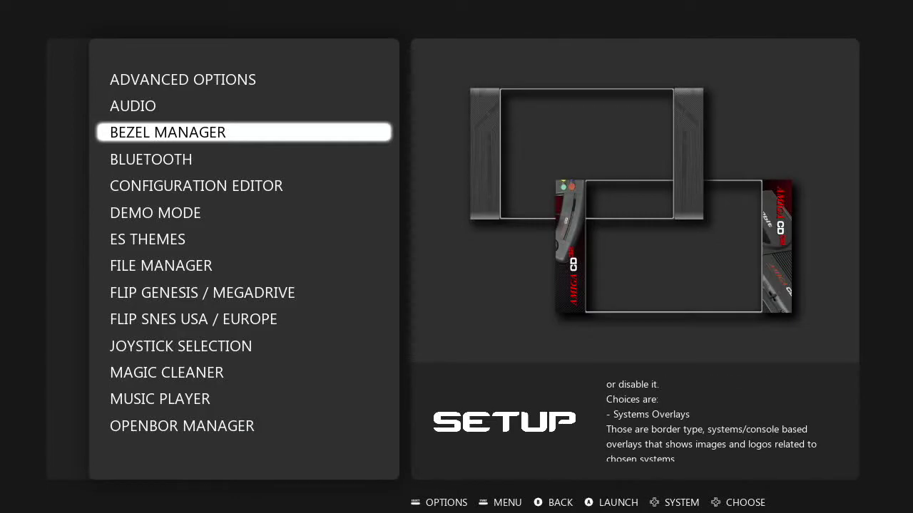
{"action": "key", "text": "Down"}
{"action": "key", "text": "Down"}
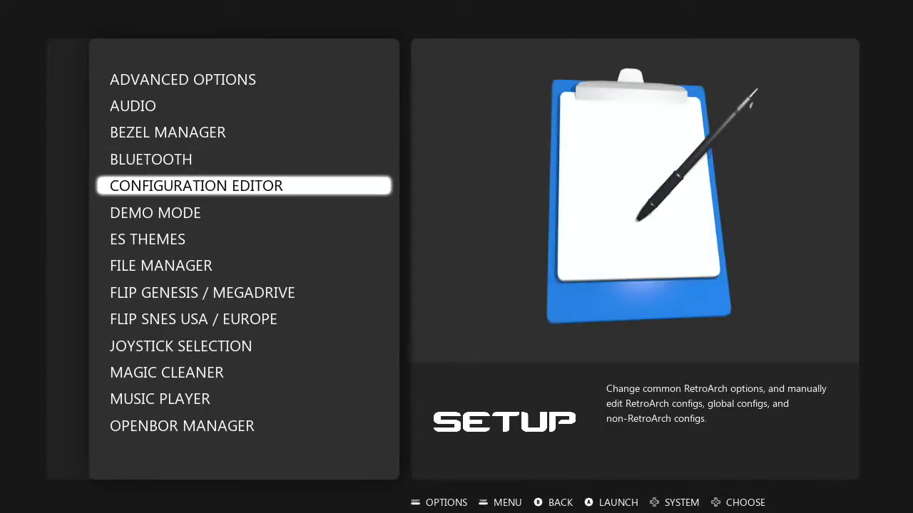
{"action": "key", "text": "Down"}
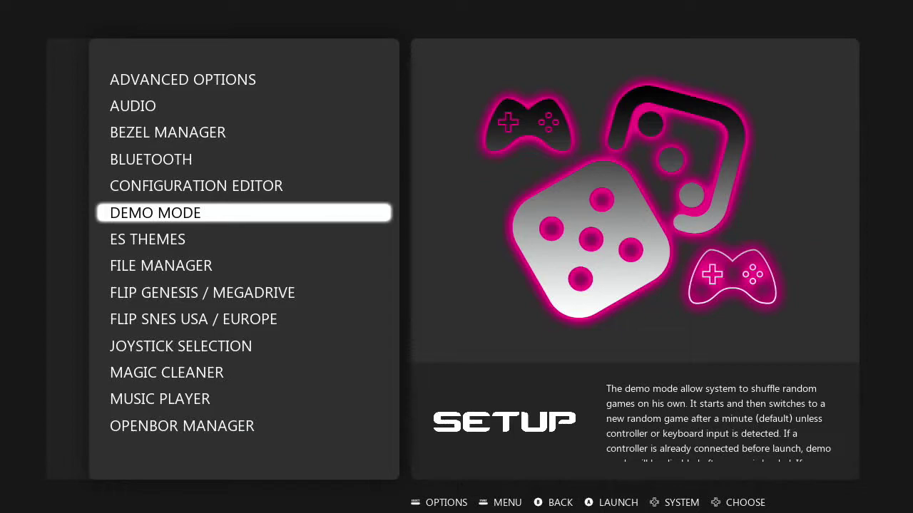
{"action": "key", "text": "Down"}
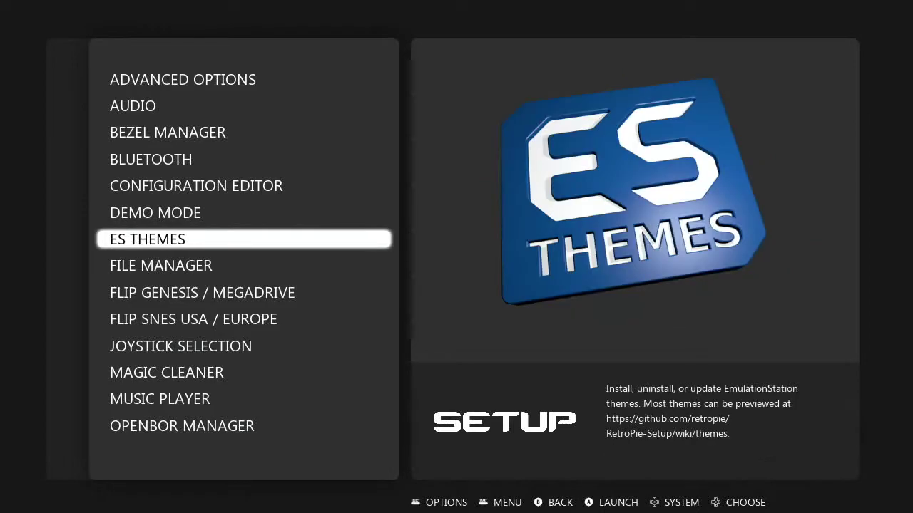
{"action": "key", "text": "Down"}
{"action": "key", "text": "Down"}
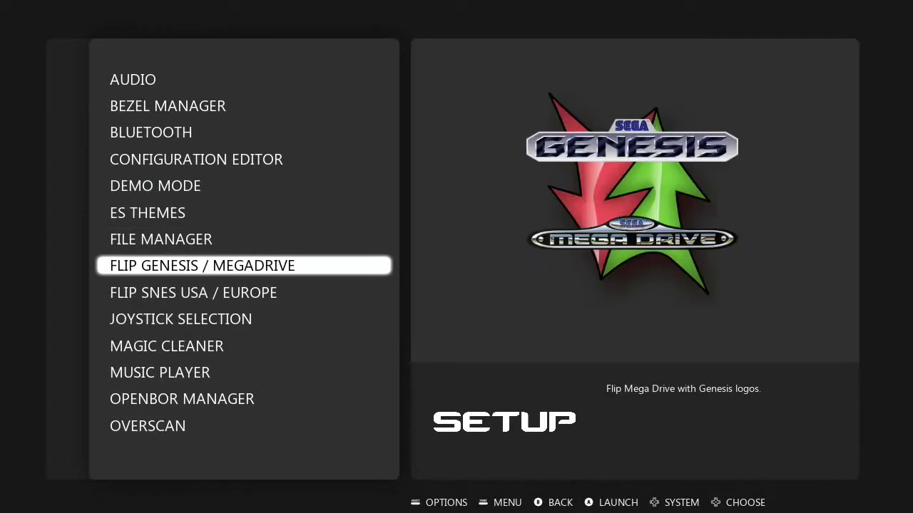
{"action": "key", "text": "Down"}
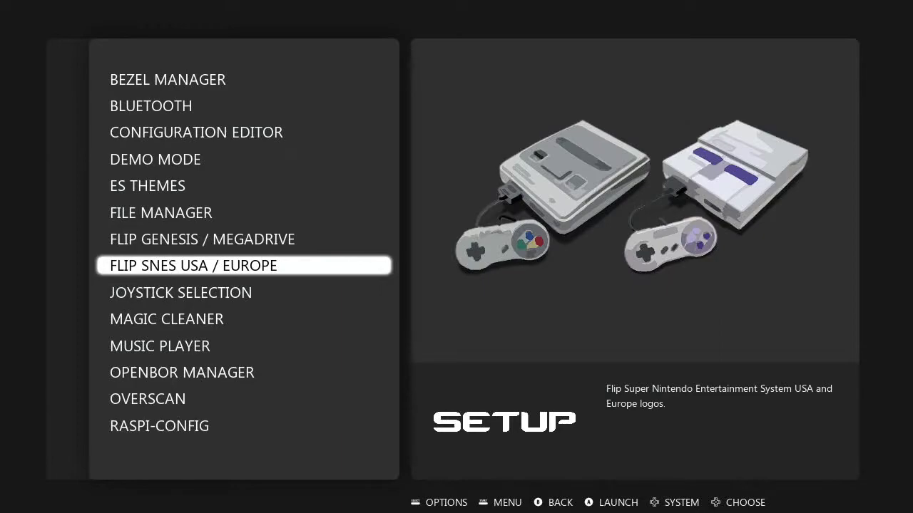
{"action": "key", "text": "Down"}
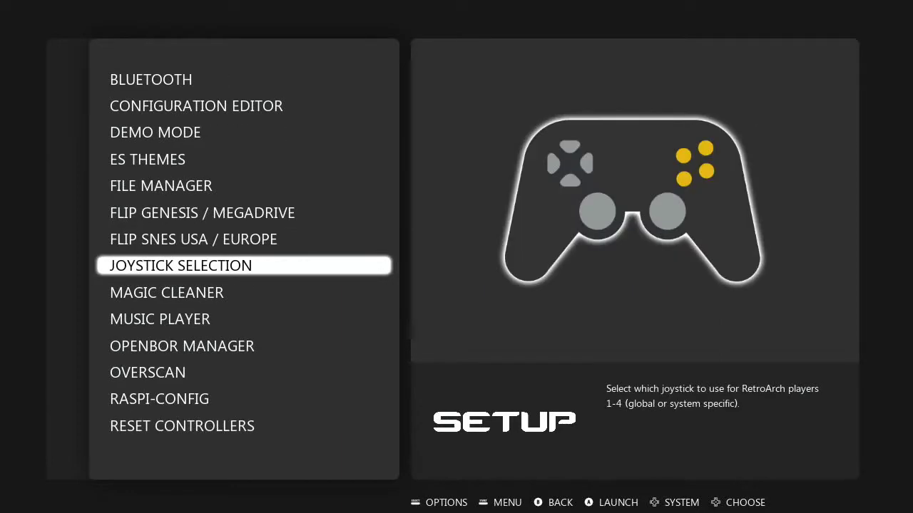
{"action": "key", "text": "Down"}
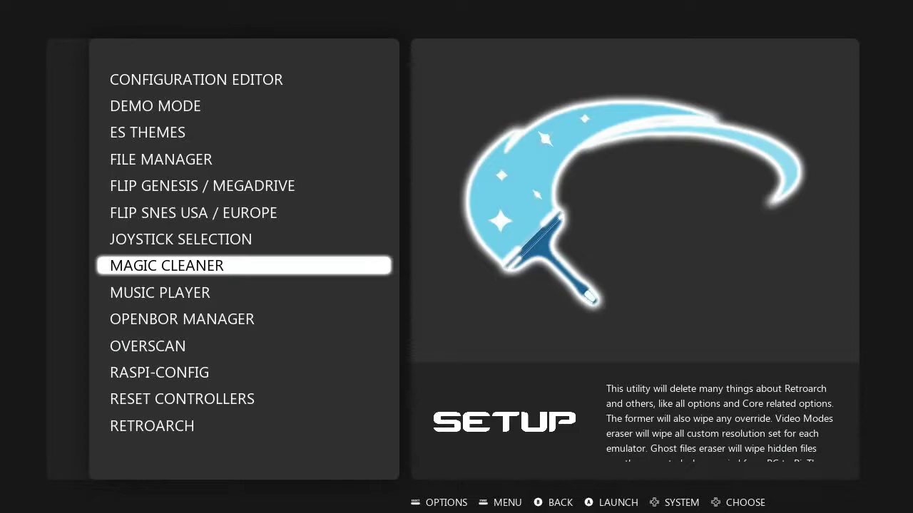
{"action": "key", "text": "Down"}
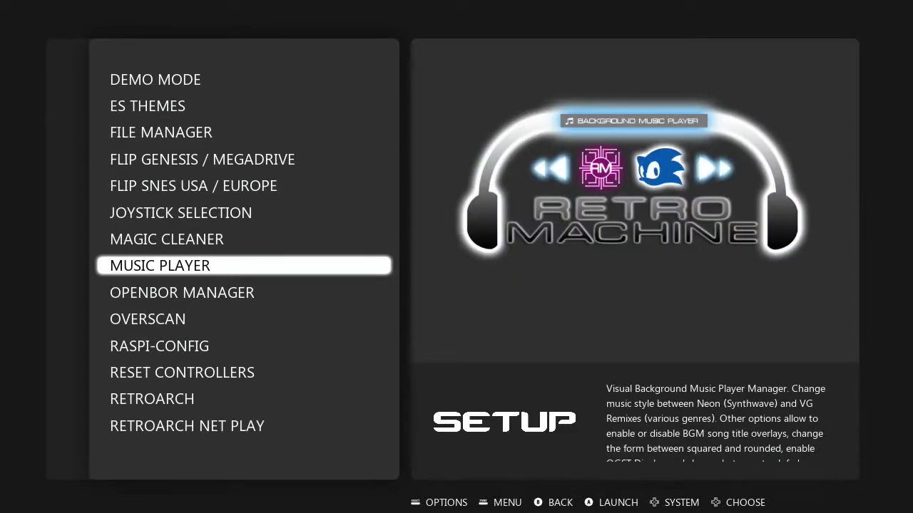
{"action": "key", "text": "Down"}
{"action": "key", "text": "Down"}
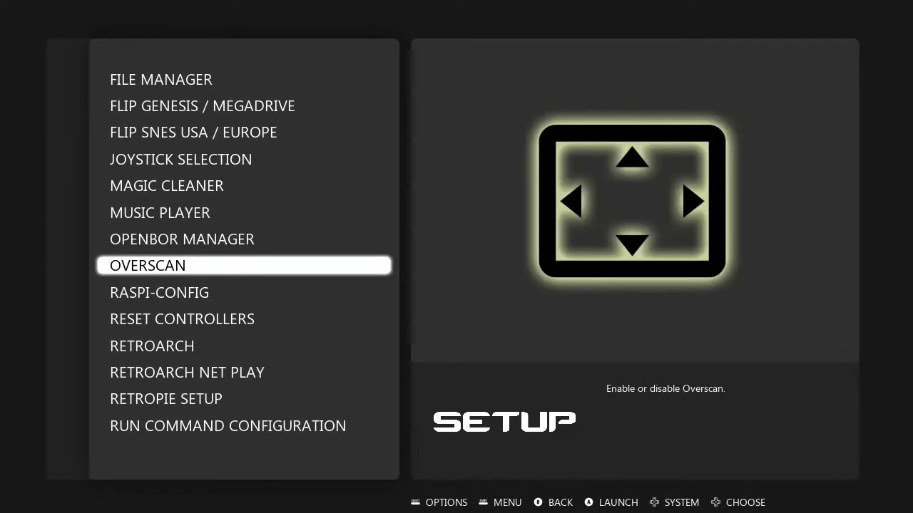
{"action": "key", "text": "Down"}
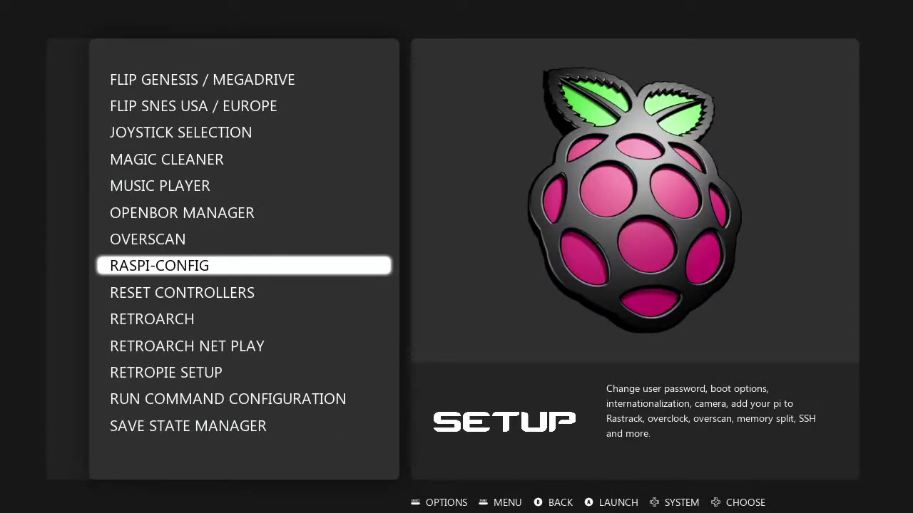
{"action": "key", "text": "Down"}
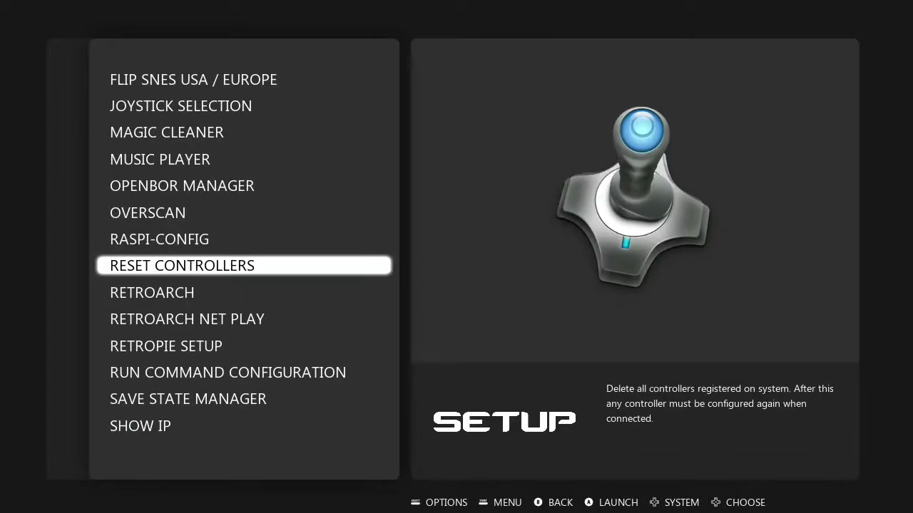
{"action": "key", "text": "Down"}
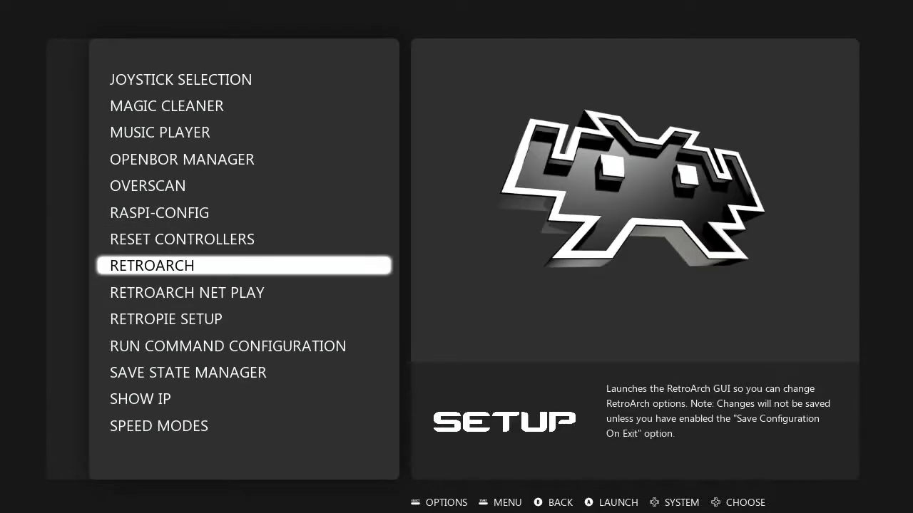
{"action": "key", "text": "Down"}
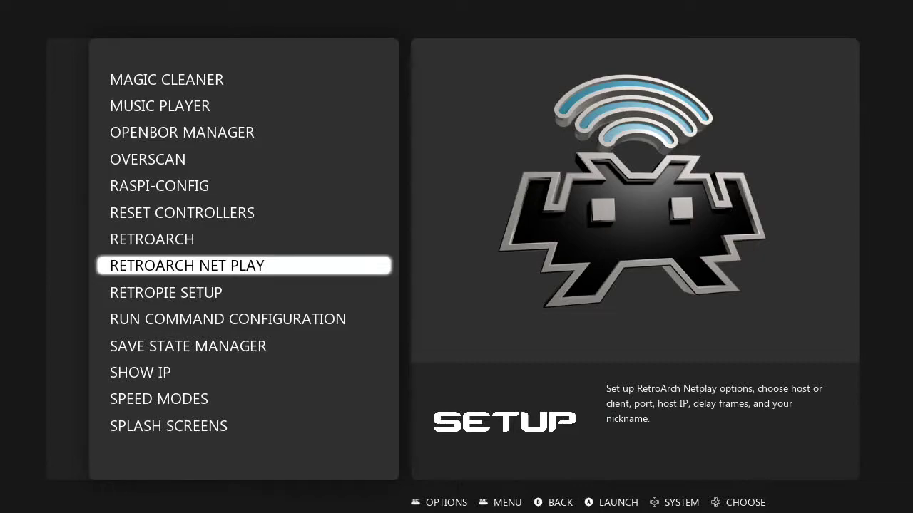
{"action": "key", "text": "Down"}
{"action": "key", "text": "Down"}
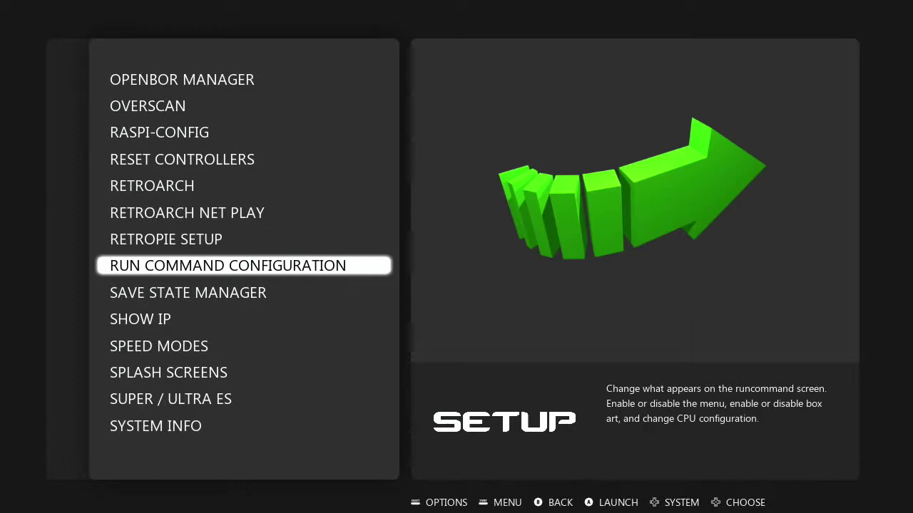
{"action": "key", "text": "Down"}
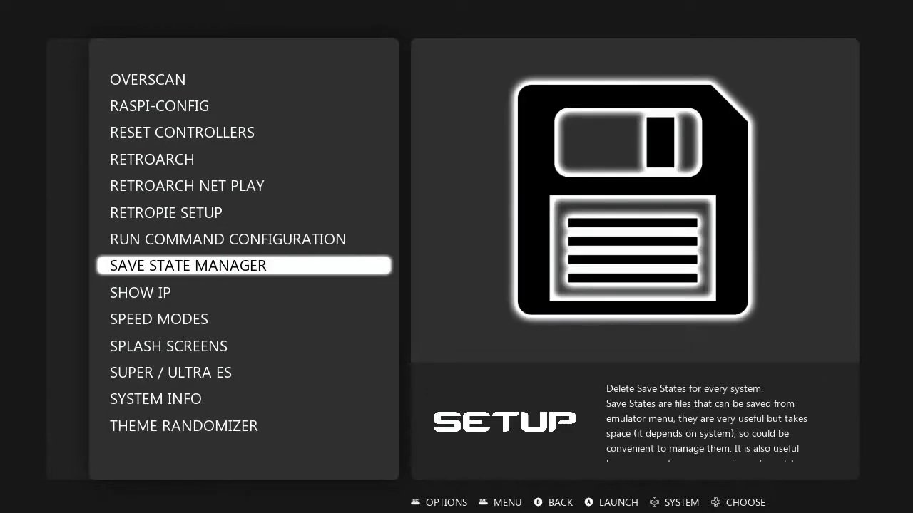
{"action": "key", "text": "Down"}
{"action": "key", "text": "Down"}
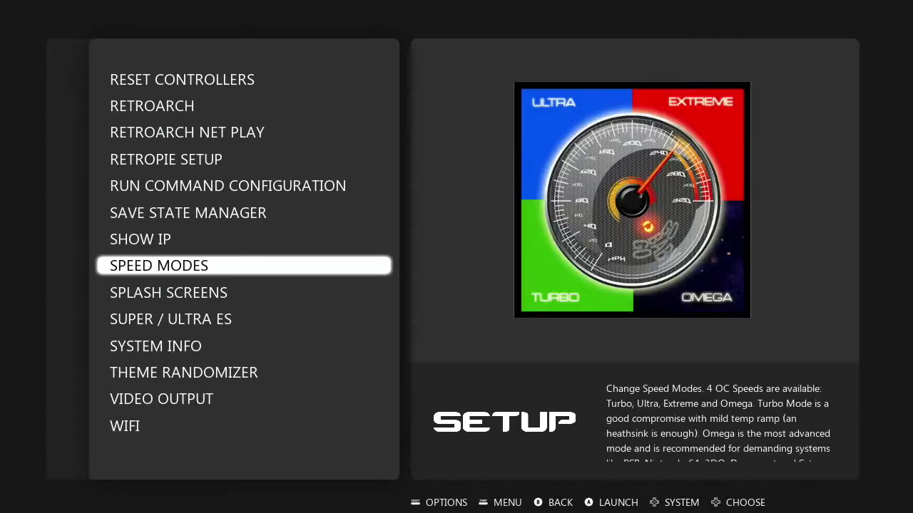
{"action": "key", "text": "Down"}
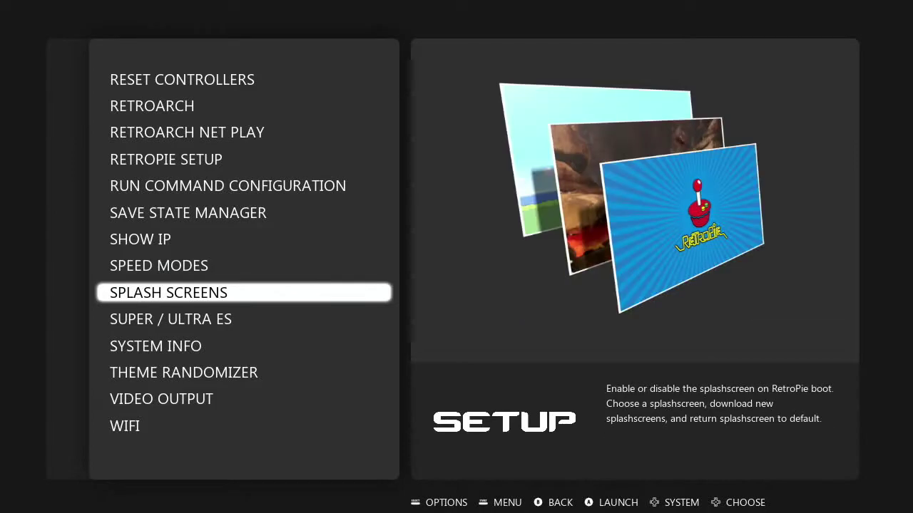
{"action": "key", "text": "Down"}
{"action": "key", "text": "Down"}
{"action": "key", "text": "Down"}
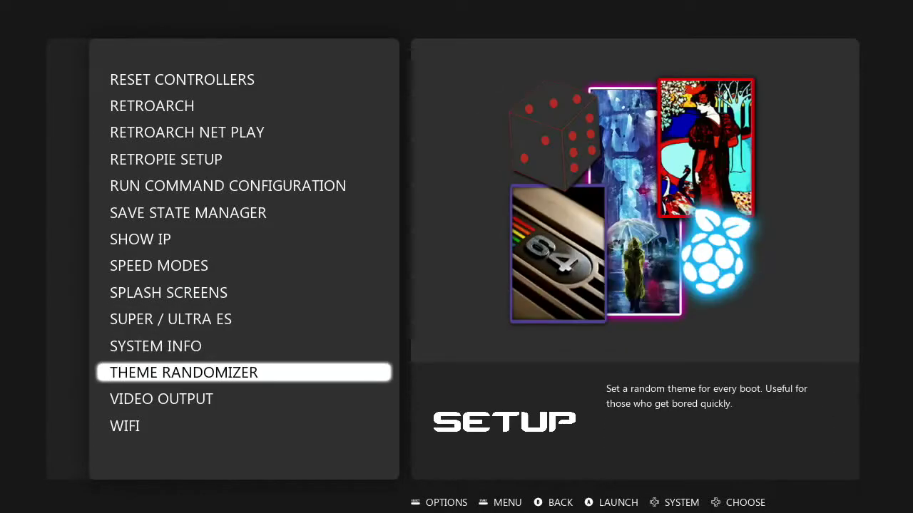
{"action": "key", "text": "Down"}
{"action": "key", "text": "Down"}
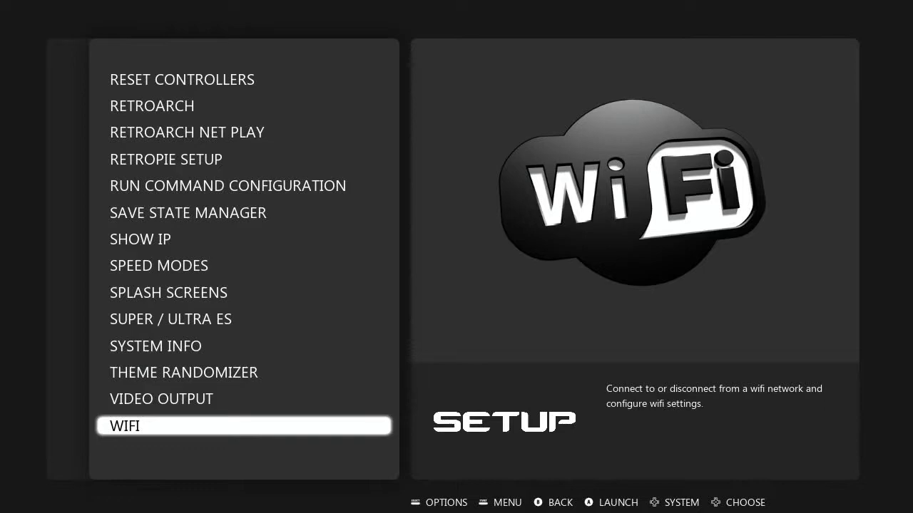
Launch Bezel Manager from the Setup tools and continue past its introduction to the main menu
{"action": "key", "text": "Down"}
{"action": "key", "text": "Down"}
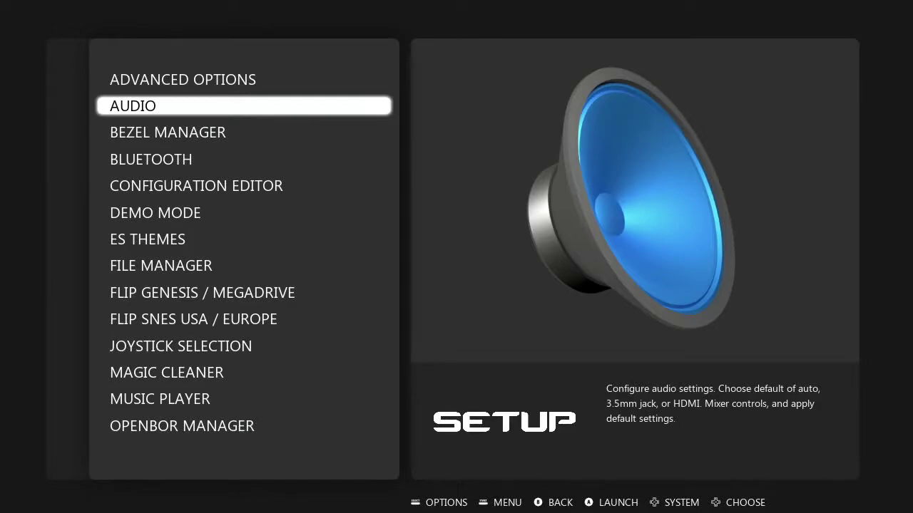
{"action": "key", "text": "Down"}
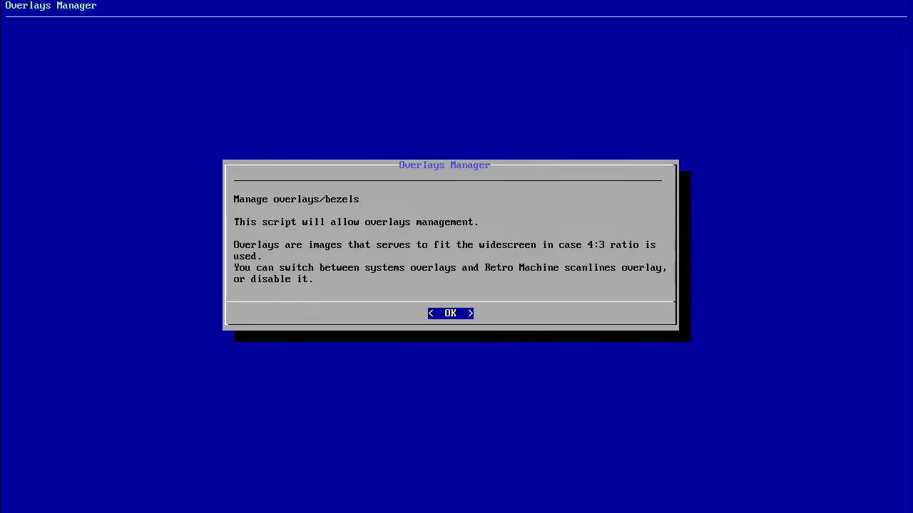
{"action": "key", "text": "Return"}
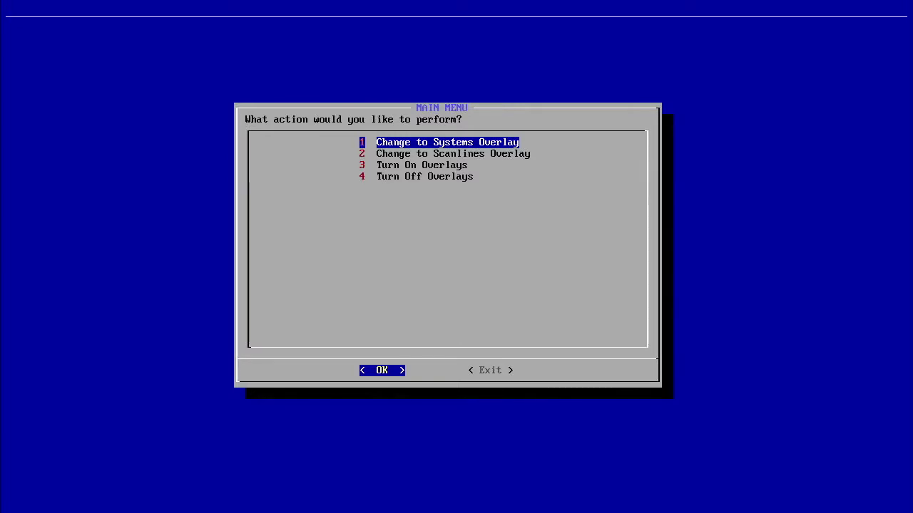
Look through the systems, scanlines, turn-on and turn-off overlay choices, and exit the manager without applying any
{"action": "key", "text": "Down"}
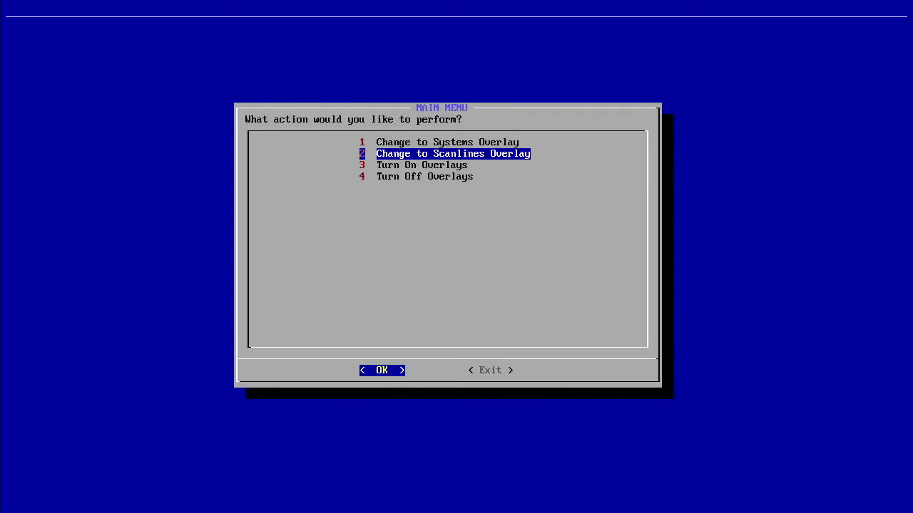
{"action": "key", "text": "Down"}
{"action": "key", "text": "Down"}
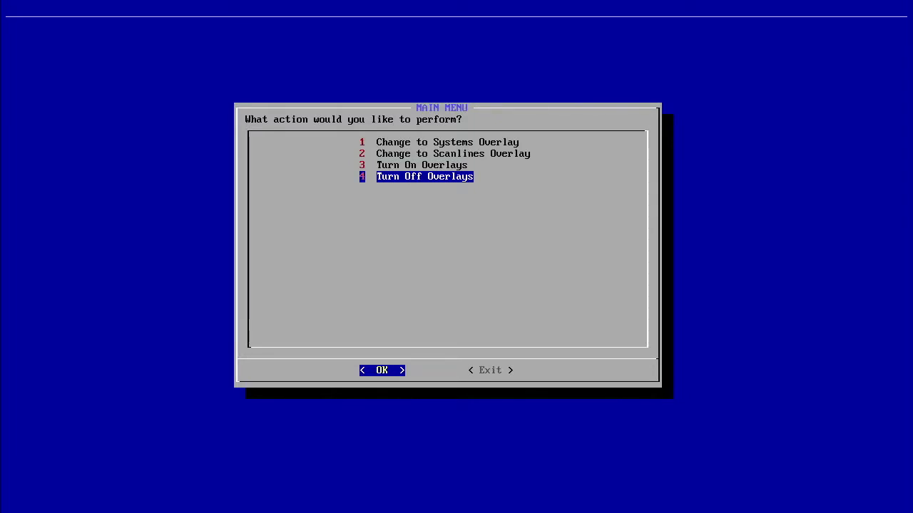
{"action": "key", "text": "Right"}
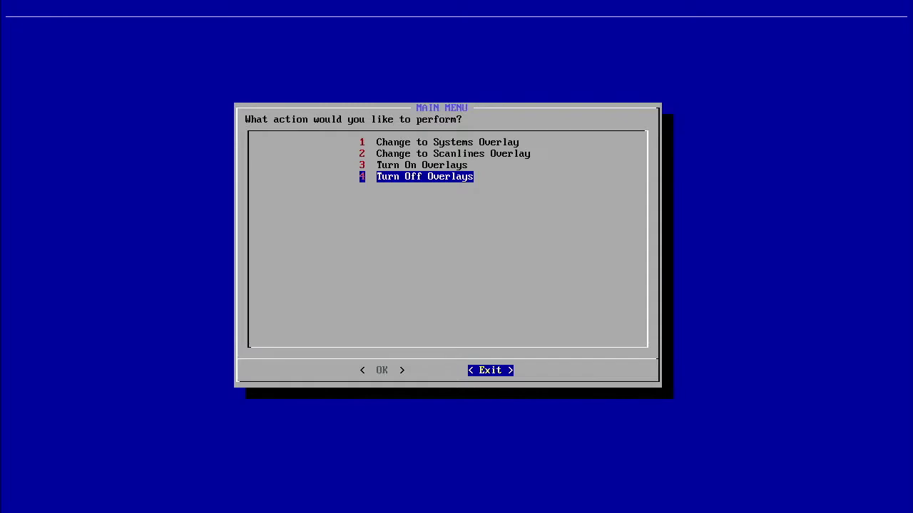
{"action": "key", "text": "Return"}
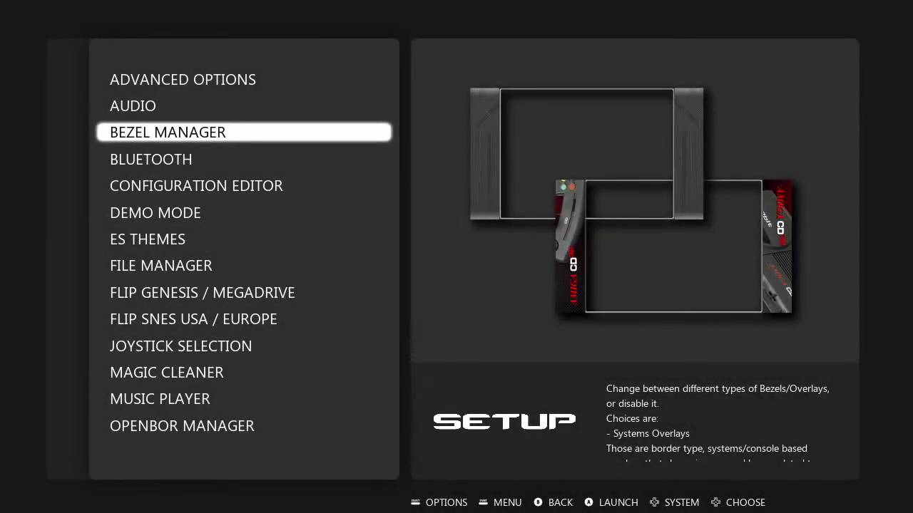
Look over the Setup tools following Bezel Manager, down to Magic Cleaner, and launch Magic Cleaner
{"action": "key", "text": "Down"}
{"action": "key", "text": "Down"}
{"action": "key", "text": "Down"}
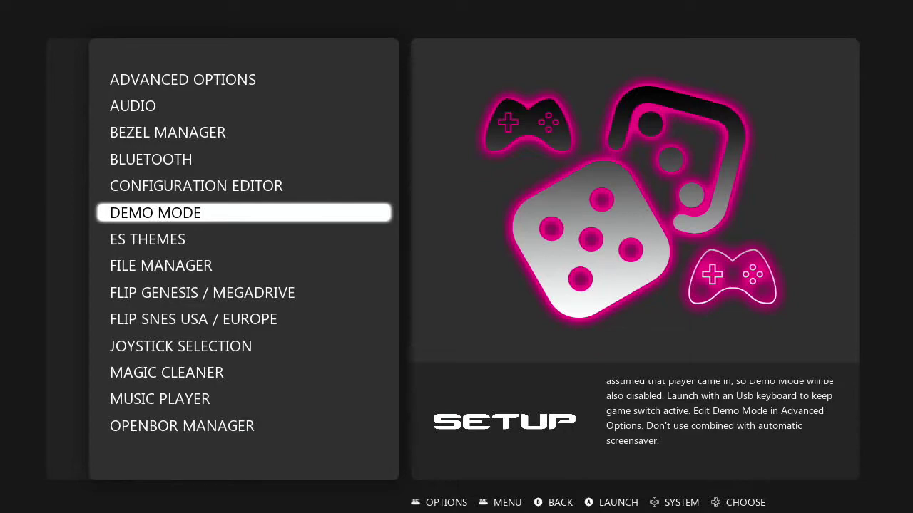
{"action": "key", "text": "Down"}
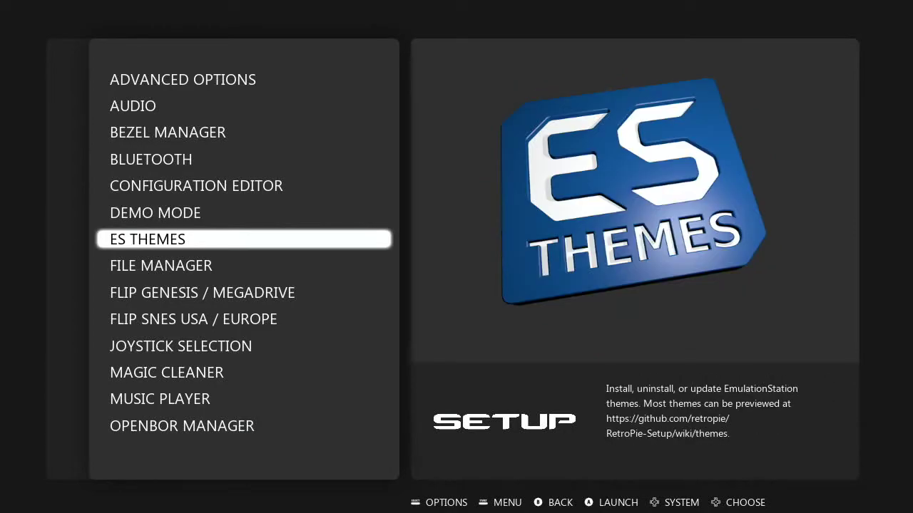
{"action": "key", "text": "Down"}
{"action": "key", "text": "Down"}
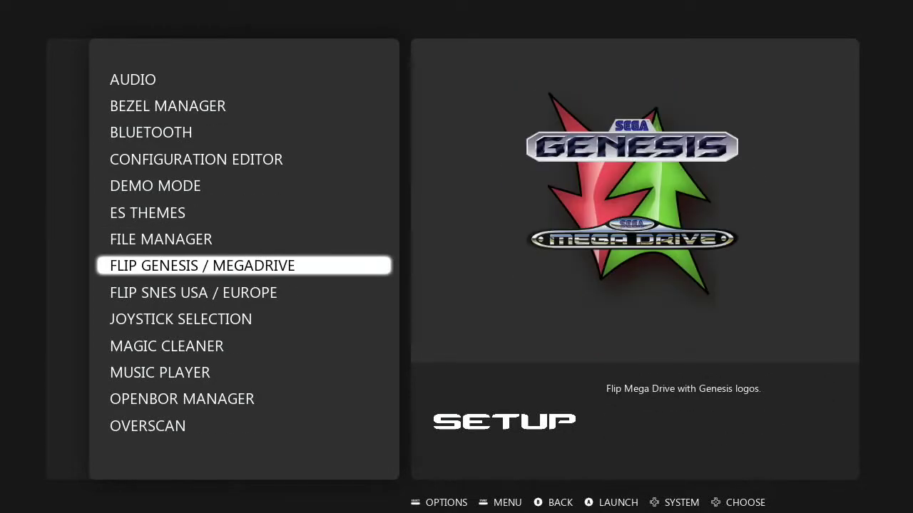
{"action": "key", "text": "Down"}
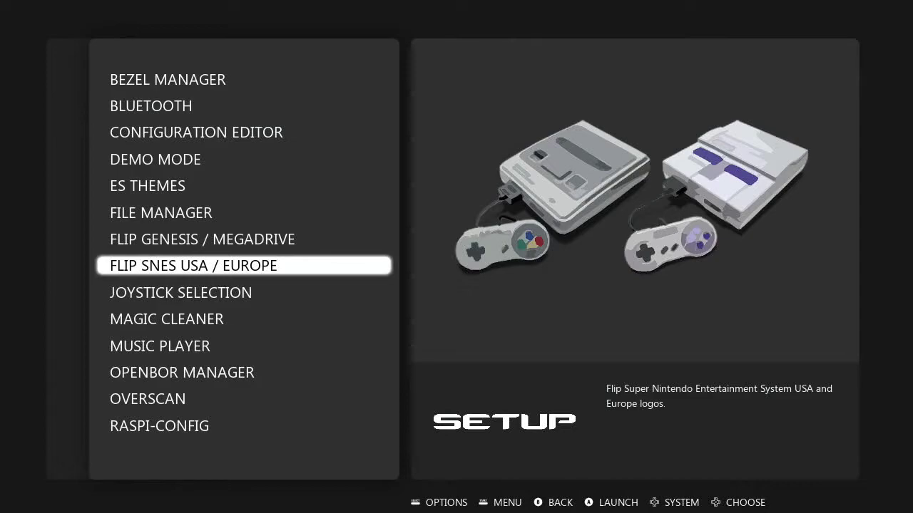
{"action": "key", "text": "Down"}
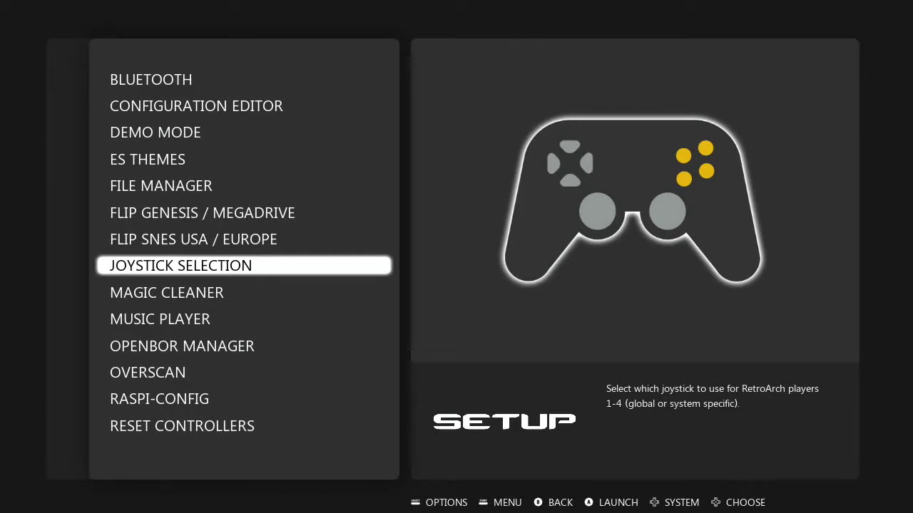
{"action": "key", "text": "Down"}
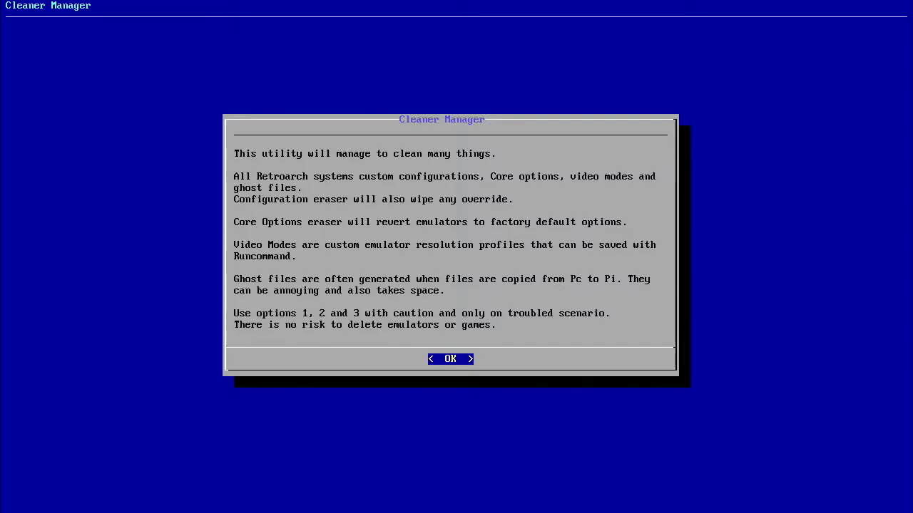
Continue past the Cleaner Manager introduction and look through the list of per-system Retroarch configurations that can be deleted, down to ZX Spectrum
{"action": "key", "text": "Return"}
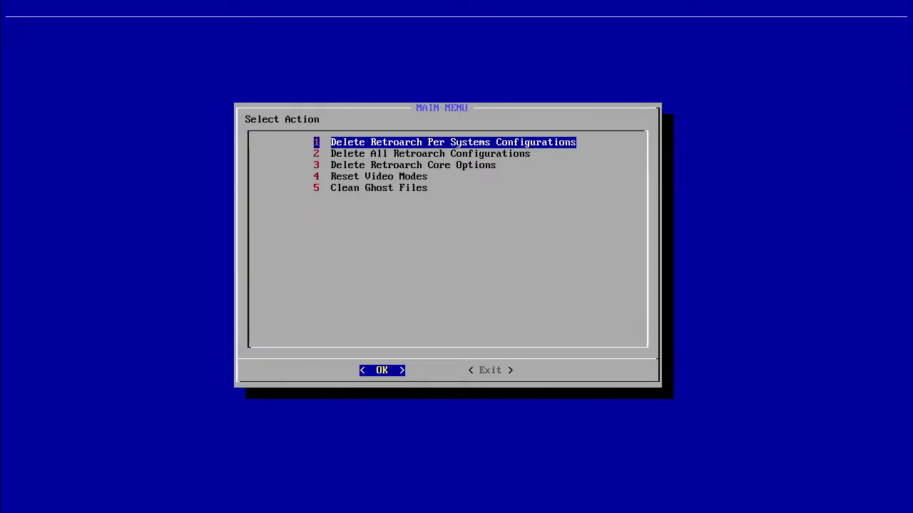
{"action": "key", "text": "Return"}
{"action": "key", "text": "Down"}
{"action": "key", "text": "Down"}
{"action": "key", "text": "Down"}
{"action": "key", "text": "Down"}
{"action": "key", "text": "Down"}
{"action": "key", "text": "Down"}
{"action": "key", "text": "Down"}
{"action": "key", "text": "Down"}
{"action": "key", "text": "Down"}
{"action": "key", "text": "Down"}
{"action": "key", "text": "Down"}
{"action": "key", "text": "Down"}
{"action": "key", "text": "Down"}
{"action": "key", "text": "Down"}
{"action": "key", "text": "Down"}
{"action": "key", "text": "Down"}
{"action": "key", "text": "Down"}
{"action": "key", "text": "Down"}
{"action": "key", "text": "Down"}
{"action": "key", "text": "Down"}
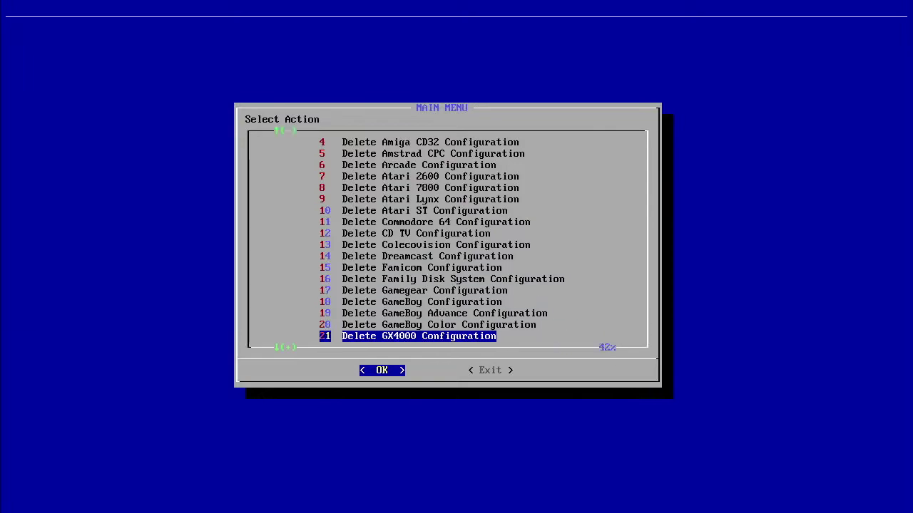
{"action": "key", "text": "Down"}
{"action": "key", "text": "Down"}
{"action": "key", "text": "Down"}
{"action": "key", "text": "Down"}
{"action": "key", "text": "Down"}
{"action": "key", "text": "Down"}
{"action": "key", "text": "Down"}
{"action": "key", "text": "Down"}
{"action": "key", "text": "Down"}
{"action": "key", "text": "Down"}
{"action": "key", "text": "Down"}
{"action": "key", "text": "Down"}
{"action": "key", "text": "Down"}
{"action": "key", "text": "Down"}
{"action": "key", "text": "Down"}
{"action": "key", "text": "Down"}
{"action": "key", "text": "Down"}
{"action": "key", "text": "Down"}
{"action": "key", "text": "Down"}
{"action": "key", "text": "Down"}
{"action": "key", "text": "Tab"}
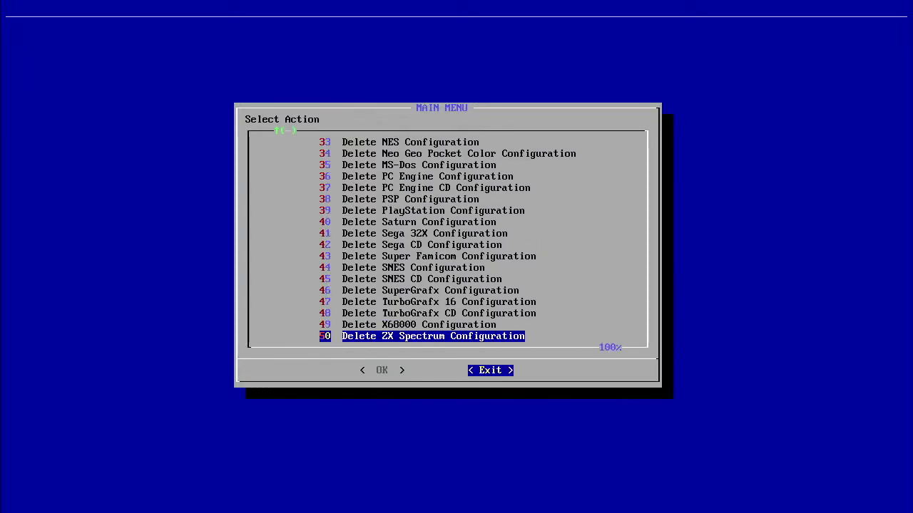
{"action": "key", "text": "Return"}
Look over the remaining cleaning actions, down to Clean Ghost Files, and exit the Cleaner Manager without running any
{"action": "key", "text": "Down"}
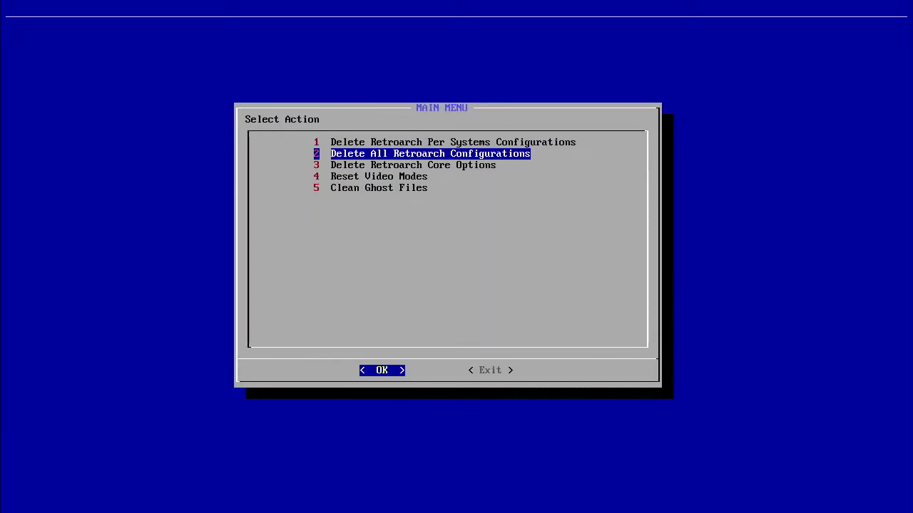
{"action": "key", "text": "Down"}
{"action": "key", "text": "Down"}
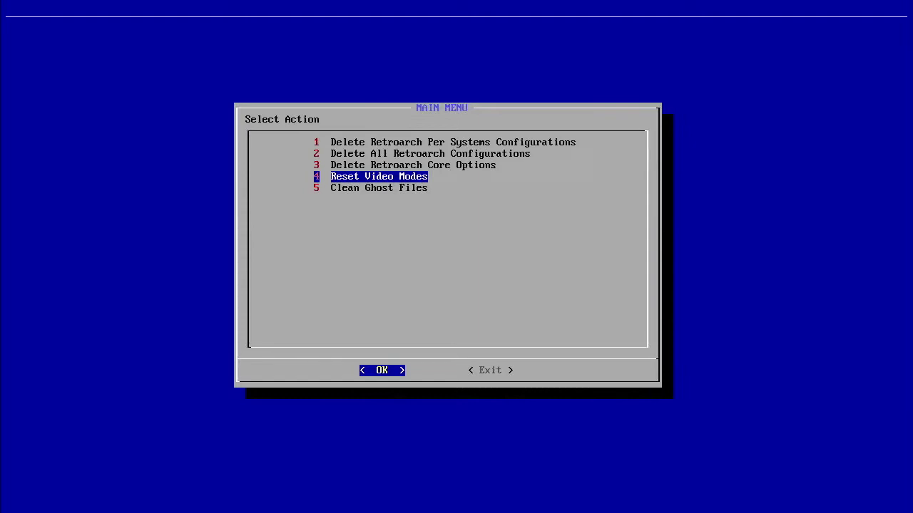
{"action": "key", "text": "Down"}
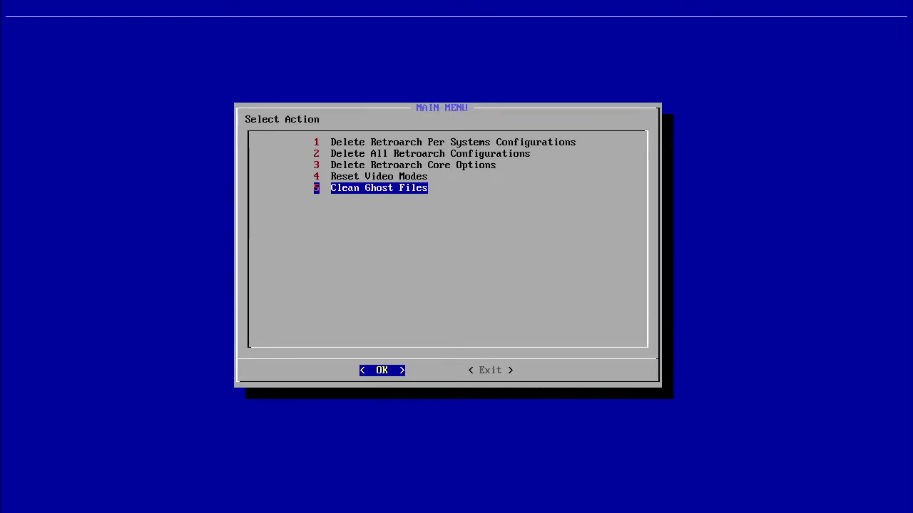
{"action": "key", "text": "Right"}
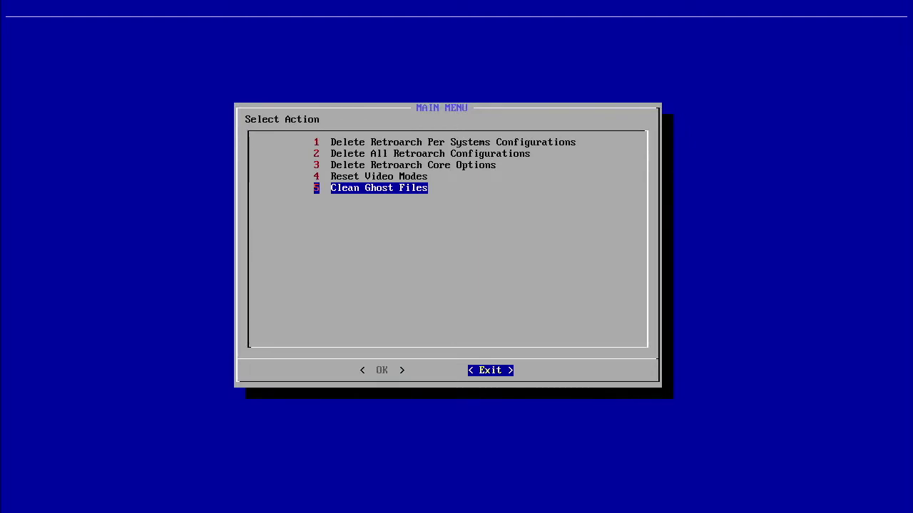
{"action": "key", "text": "Return"}
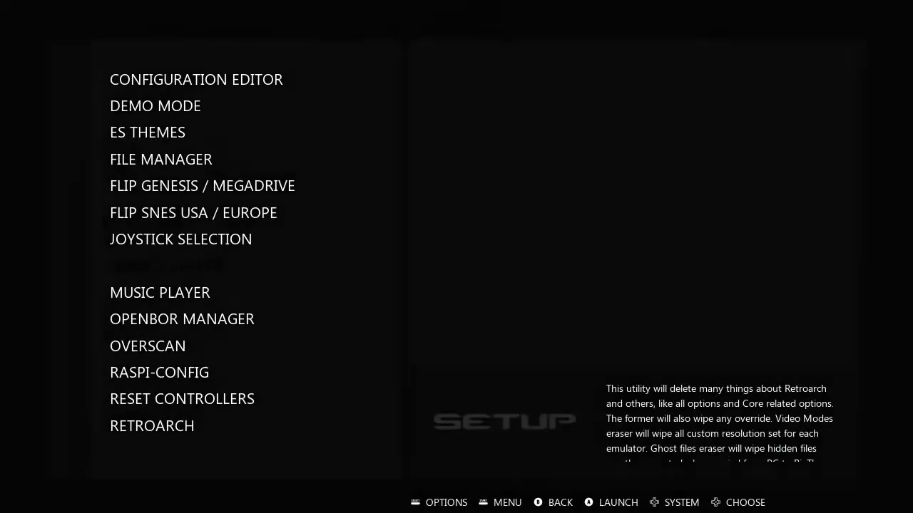
Launch Music Player from the Setup tools and look through its music, overlay, OGST display, playback and volume options
{"action": "key", "text": "Down"}
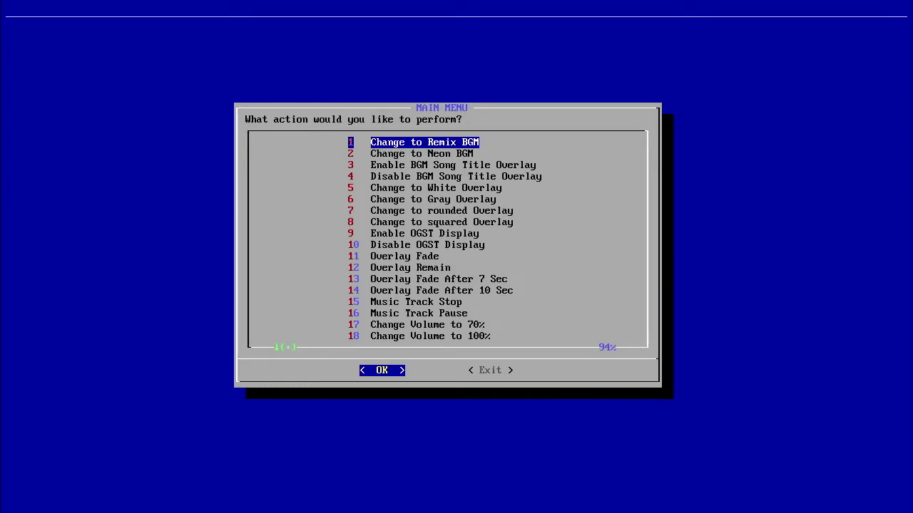
{"action": "key", "text": "Down"}
{"action": "key", "text": "Down"}
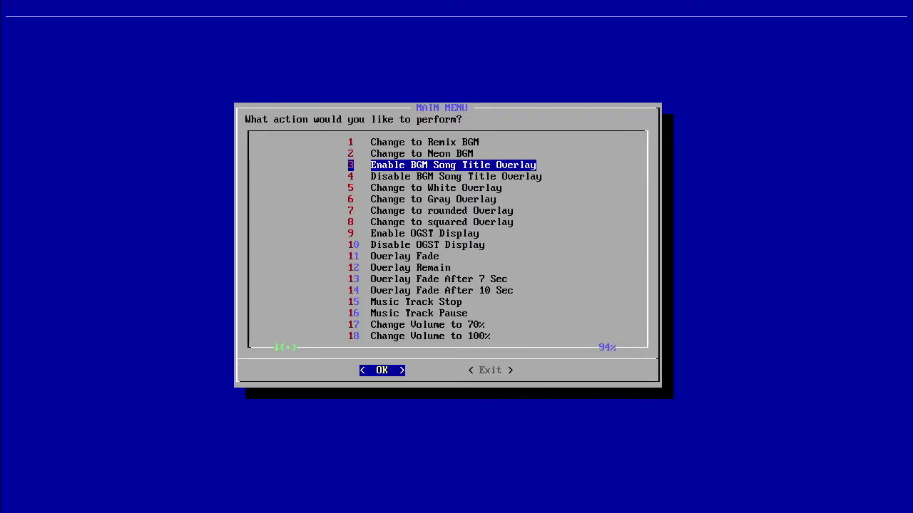
{"action": "key", "text": "Down"}
{"action": "key", "text": "Down"}
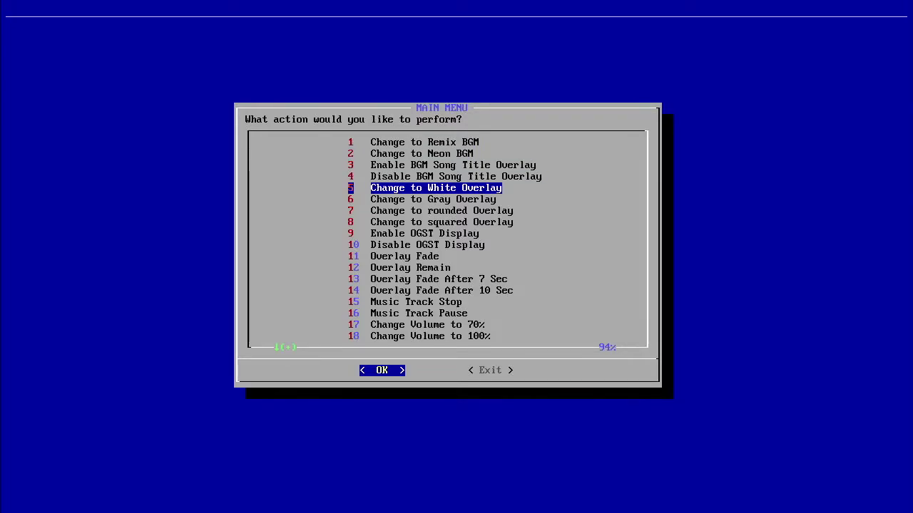
{"action": "key", "text": "Down"}
{"action": "key", "text": "Down"}
{"action": "key", "text": "Down"}
{"action": "key", "text": "Down"}
{"action": "key", "text": "Down"}
{"action": "key", "text": "Down"}
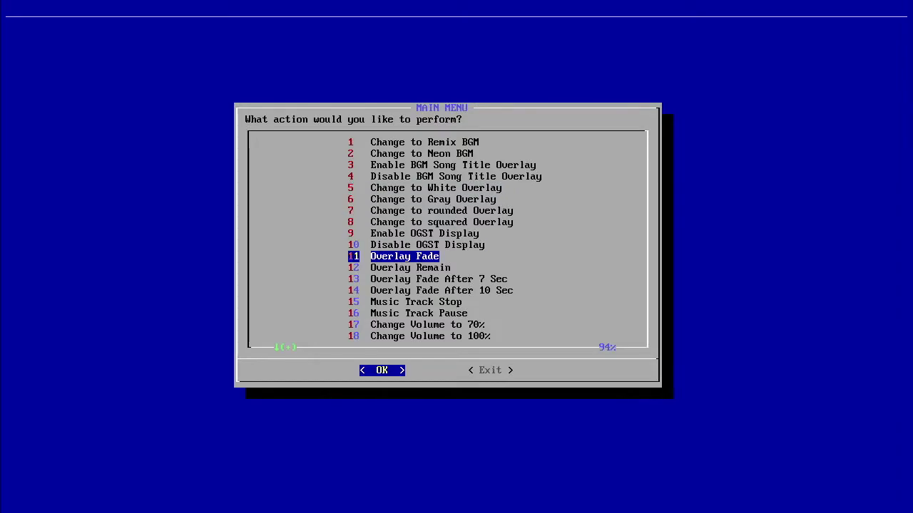
{"action": "key", "text": "Down"}
{"action": "key", "text": "Down"}
{"action": "key", "text": "Down"}
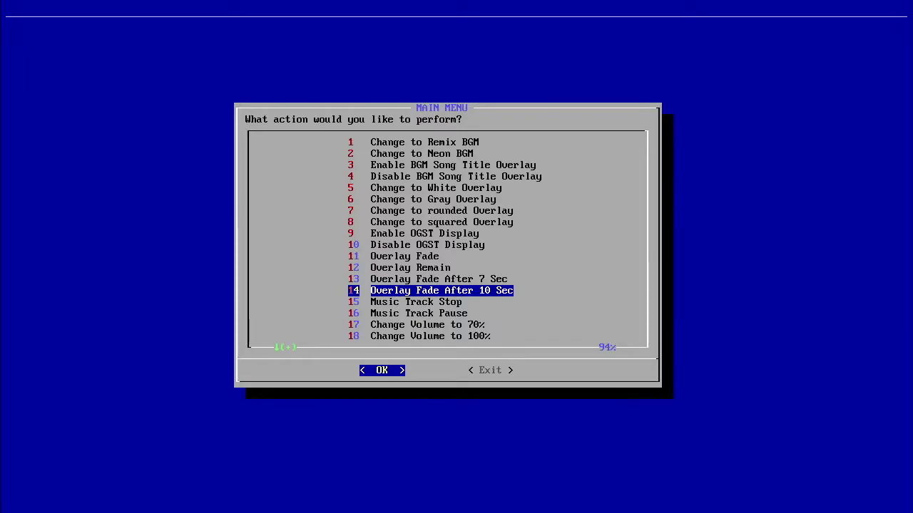
{"action": "key", "text": "Up"}
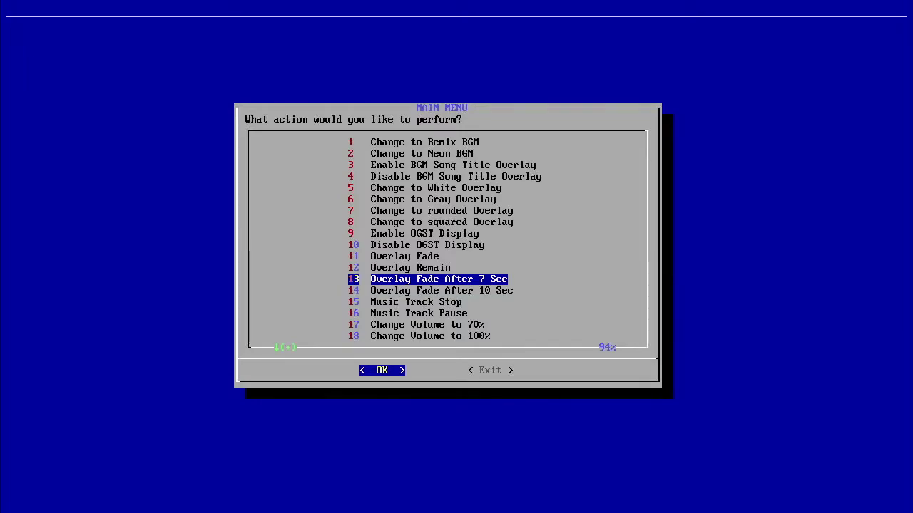
{"action": "key", "text": "Down"}
{"action": "key", "text": "Down"}
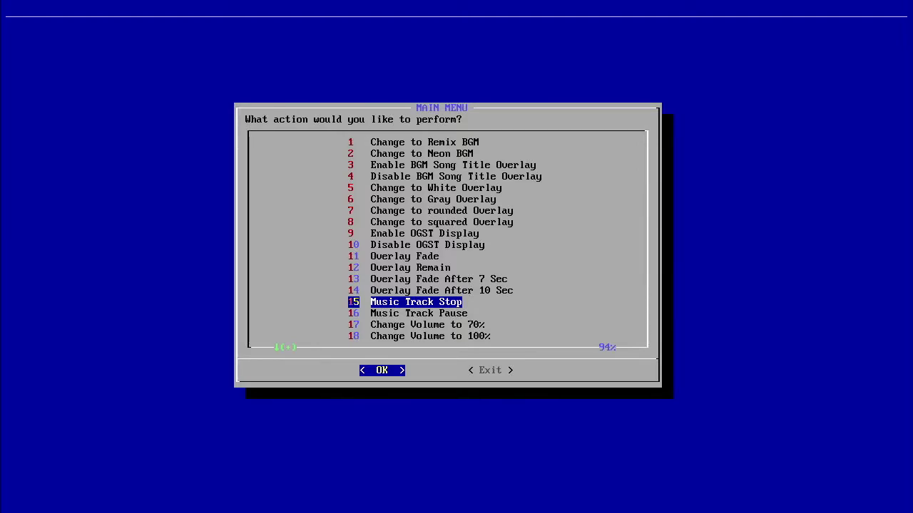
{"action": "key", "text": "Down"}
{"action": "key", "text": "Down"}
{"action": "key", "text": "Down"}
{"action": "key", "text": "Down"}
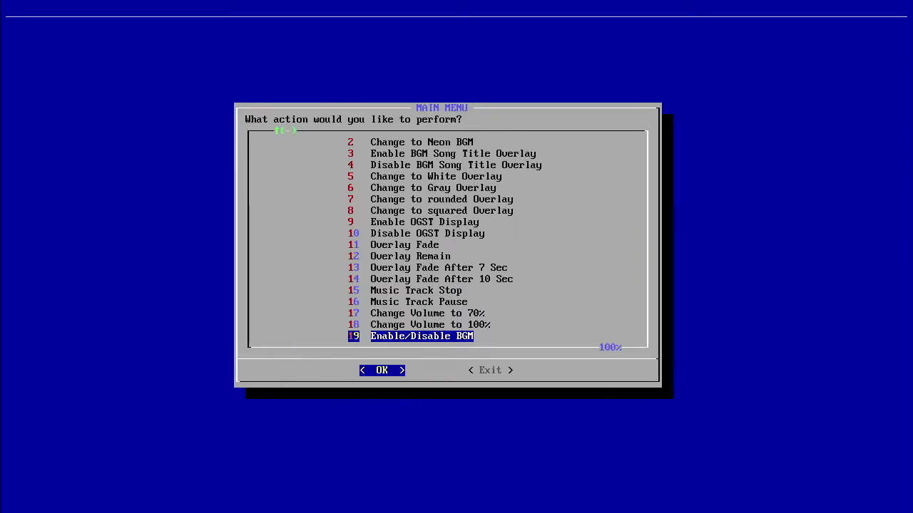
Review the volume, playback and overlay options again, going back up to the Remix BGM choice
{"action": "key", "text": "Up"}
{"action": "key", "text": "Up"}
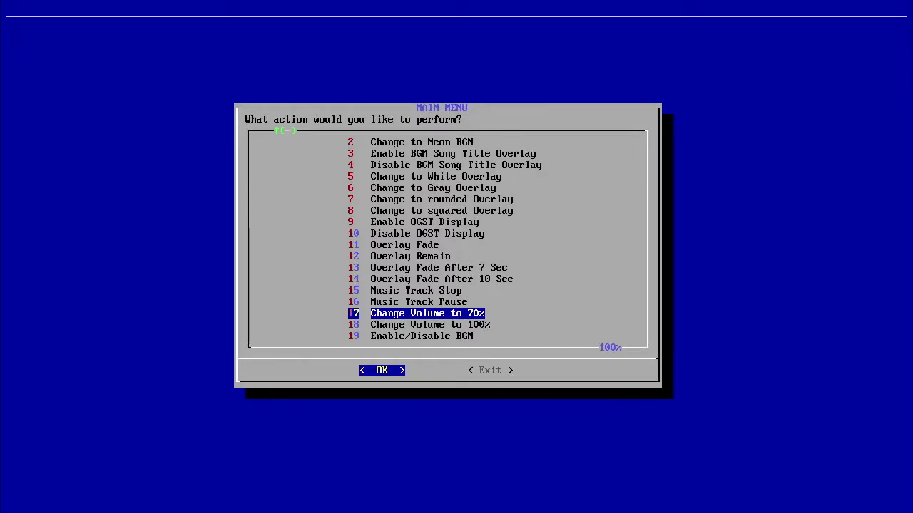
{"action": "key", "text": "Up"}
{"action": "key", "text": "Up"}
{"action": "key", "text": "Up"}
{"action": "key", "text": "Up"}
{"action": "key", "text": "Up"}
{"action": "key", "text": "Up"}
{"action": "key", "text": "Up"}
{"action": "key", "text": "Up"}
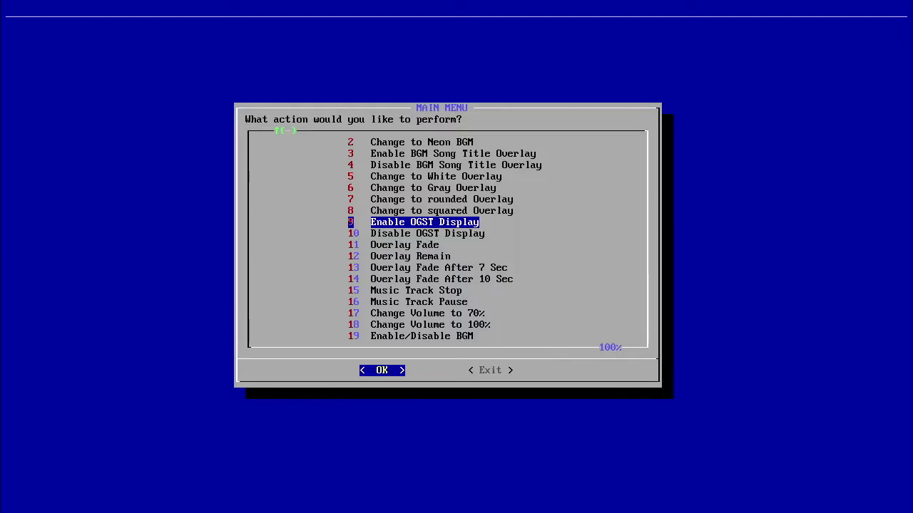
{"action": "key", "text": "Up"}
{"action": "key", "text": "Up"}
{"action": "key", "text": "Up"}
{"action": "key", "text": "Up"}
{"action": "key", "text": "Up"}
{"action": "key", "text": "Up"}
{"action": "key", "text": "Up"}
{"action": "key", "text": "Up"}
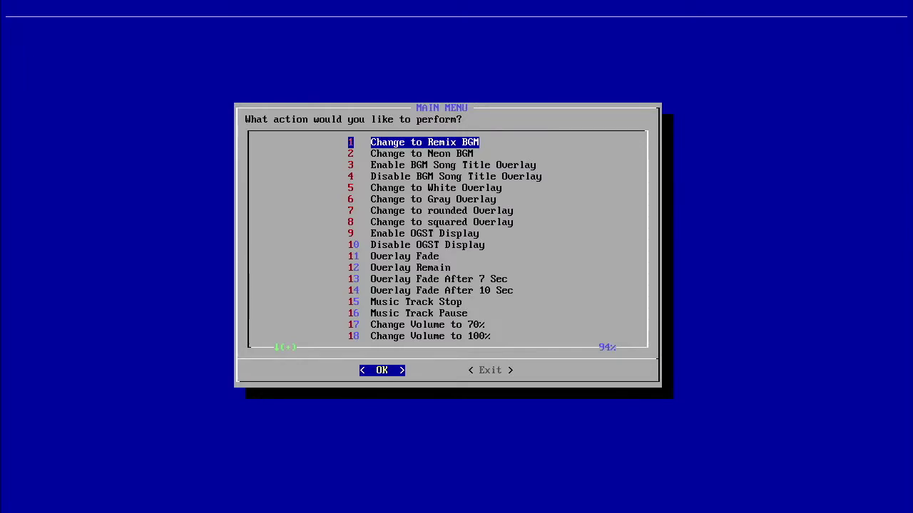
Compare the Remix and Neon BGM choices, and exit the music player manager without applying either
{"action": "key", "text": "Down"}
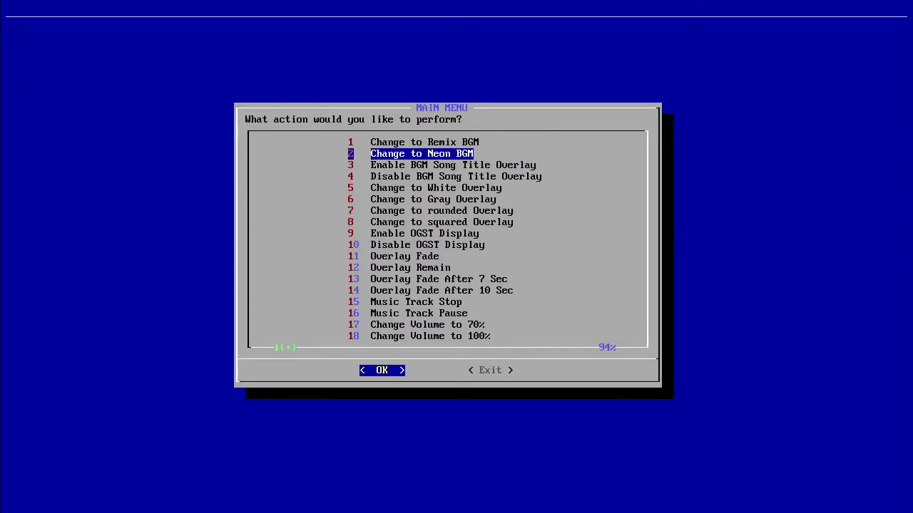
{"action": "key", "text": "Up"}
{"action": "key", "text": "Down"}
{"action": "key", "text": "Up"}
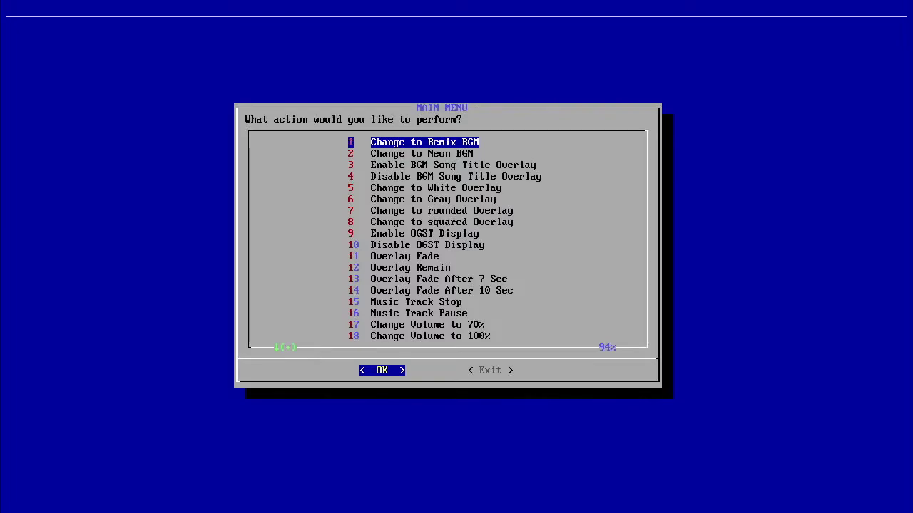
{"action": "key", "text": "Down"}
{"action": "key", "text": "Up"}
{"action": "key", "text": "Down"}
{"action": "key", "text": "Up"}
{"action": "key", "text": "Tab"}
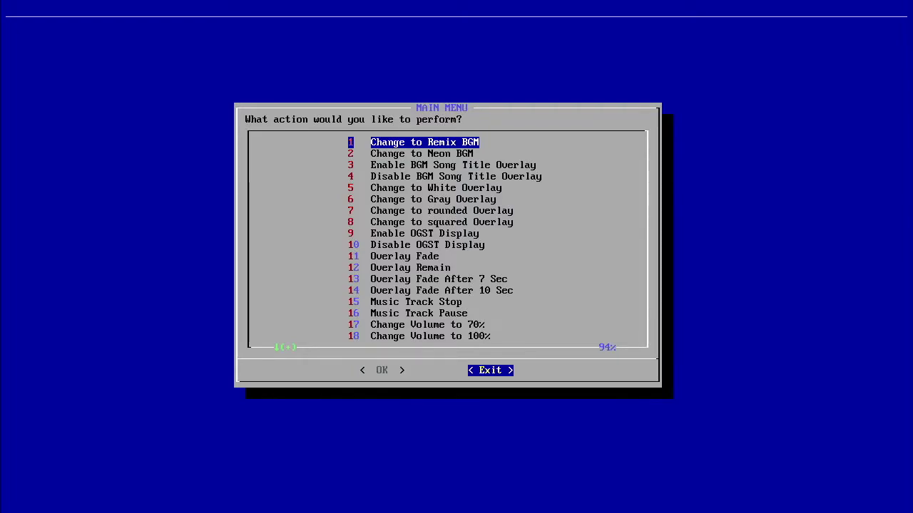
{"action": "key", "text": "Return"}
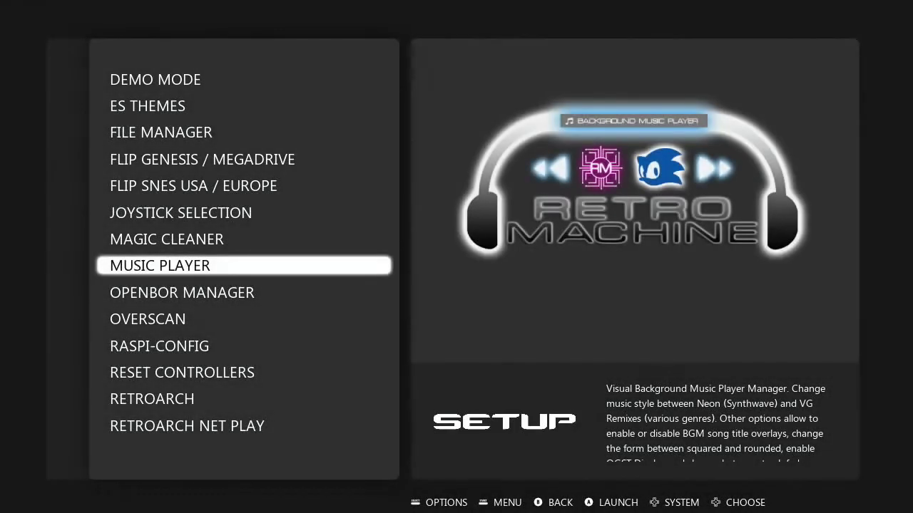
Look over the Setup tools from OpenBOR Manager down to Save State Manager, and launch Save State Manager
{"action": "key", "text": "Down"}
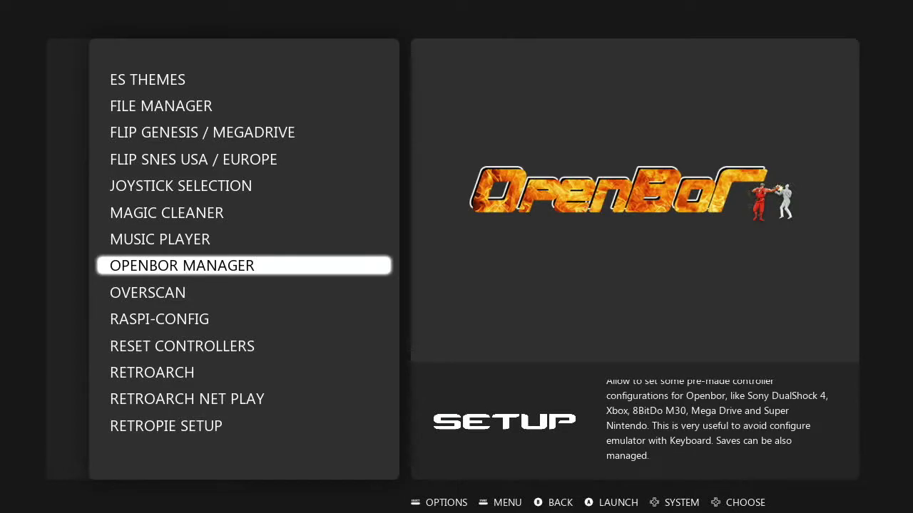
{"action": "key", "text": "Down"}
{"action": "key", "text": "Down"}
{"action": "key", "text": "Down"}
{"action": "key", "text": "Down"}
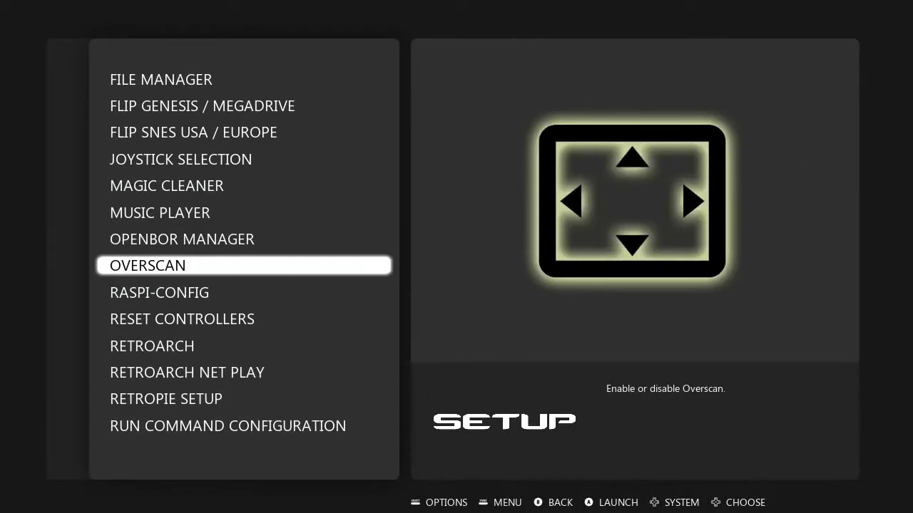
{"action": "key", "text": "Down"}
{"action": "key", "text": "Down"}
{"action": "key", "text": "Down"}
{"action": "key", "text": "Down"}
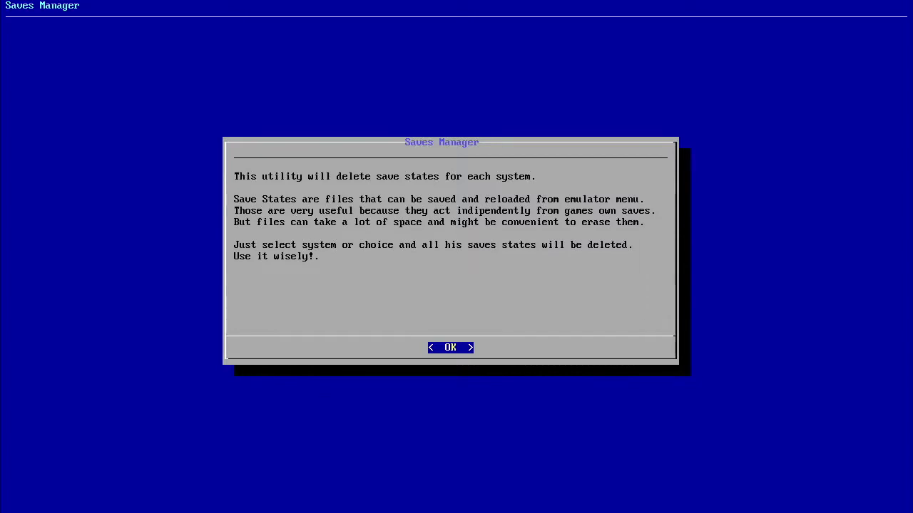
Continue past the Saves Manager introduction and look through the systems whose save states can be deleted
{"action": "key", "text": "Return"}
{"action": "key", "text": "Down"}
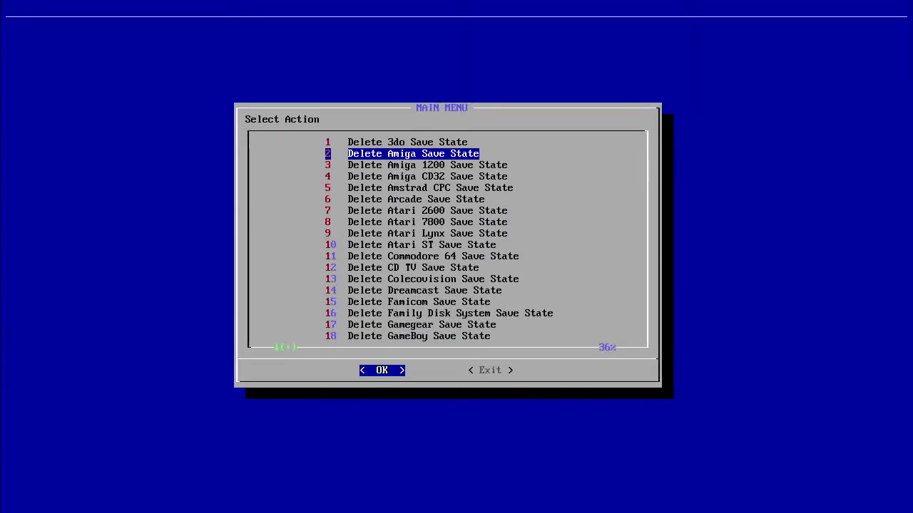
{"action": "key", "text": "Down"}
{"action": "key", "text": "Down"}
{"action": "key", "text": "Down"}
{"action": "key", "text": "Down"}
{"action": "key", "text": "Down"}
{"action": "key", "text": "Down"}
{"action": "key", "text": "Down"}
{"action": "key", "text": "Down"}
{"action": "key", "text": "Down"}
{"action": "key", "text": "Down"}
{"action": "key", "text": "Down"}
{"action": "key", "text": "Down"}
{"action": "key", "text": "Down"}
{"action": "key", "text": "Down"}
{"action": "key", "text": "Down"}
{"action": "key", "text": "Down"}
{"action": "key", "text": "Down"}
{"action": "key", "text": "Down"}
{"action": "key", "text": "Down"}
{"action": "key", "text": "Down"}
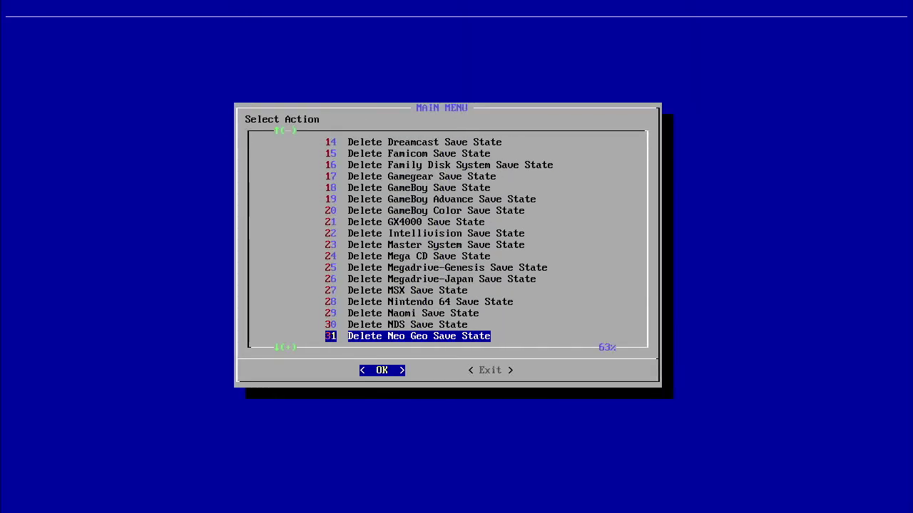
{"action": "key", "text": "Down"}
{"action": "key", "text": "Down"}
{"action": "key", "text": "Down"}
{"action": "key", "text": "Down"}
{"action": "key", "text": "Down"}
{"action": "key", "text": "Down"}
{"action": "key", "text": "Down"}
{"action": "key", "text": "Down"}
{"action": "key", "text": "Down"}
{"action": "key", "text": "Down"}
{"action": "key", "text": "Down"}
{"action": "key", "text": "Down"}
{"action": "key", "text": "Down"}
{"action": "key", "text": "Down"}
{"action": "key", "text": "Down"}
{"action": "key", "text": "Down"}
{"action": "key", "text": "Up"}
{"action": "key", "text": "Up"}
{"action": "key", "text": "Up"}
{"action": "key", "text": "Up"}
{"action": "key", "text": "Up"}
{"action": "key", "text": "Up"}
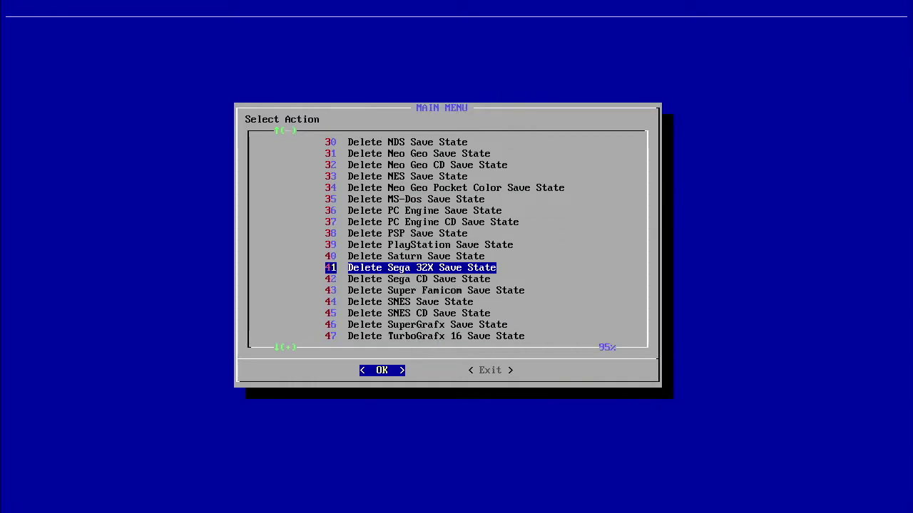
{"action": "key", "text": "Up"}
{"action": "key", "text": "Up"}
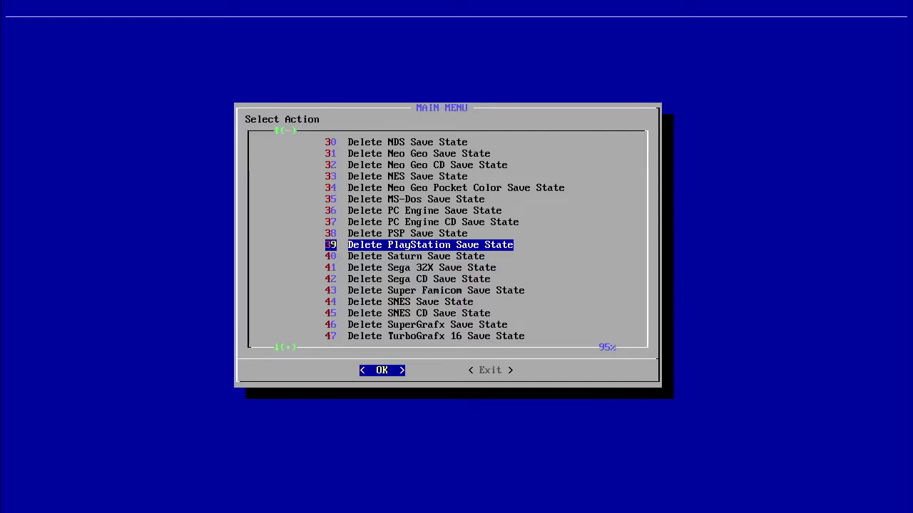
Look at the PlayStation, Saturn and PSP save state entries, and exit the Saves Manager without deleting any
{"action": "key", "text": "Tab"}
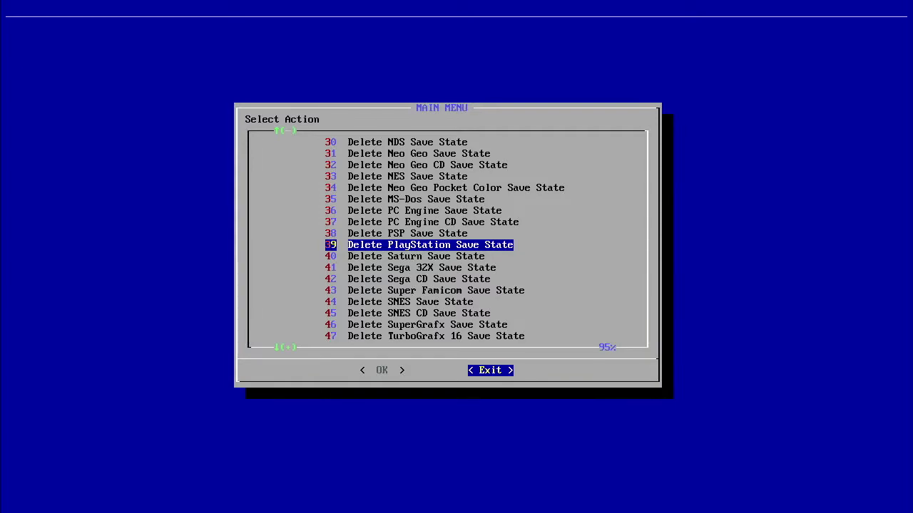
{"action": "key", "text": "Down"}
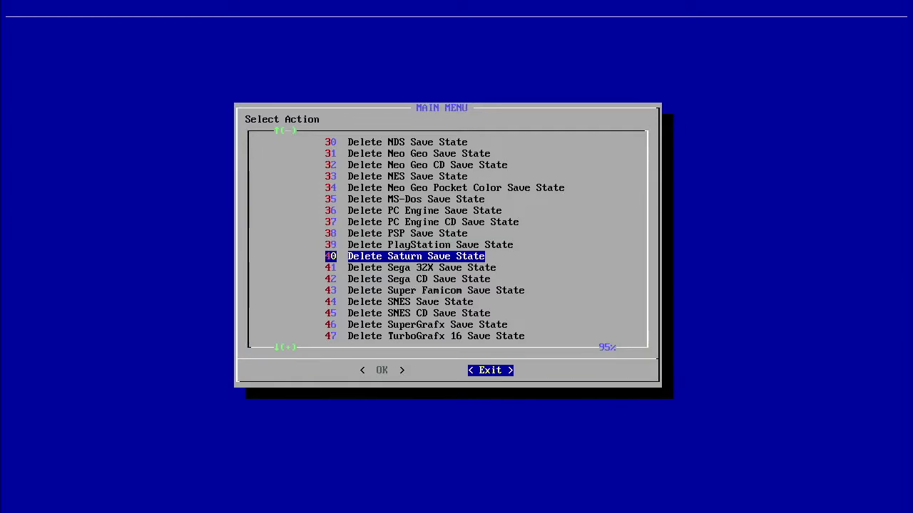
{"action": "key", "text": "Up"}
{"action": "key", "text": "Up"}
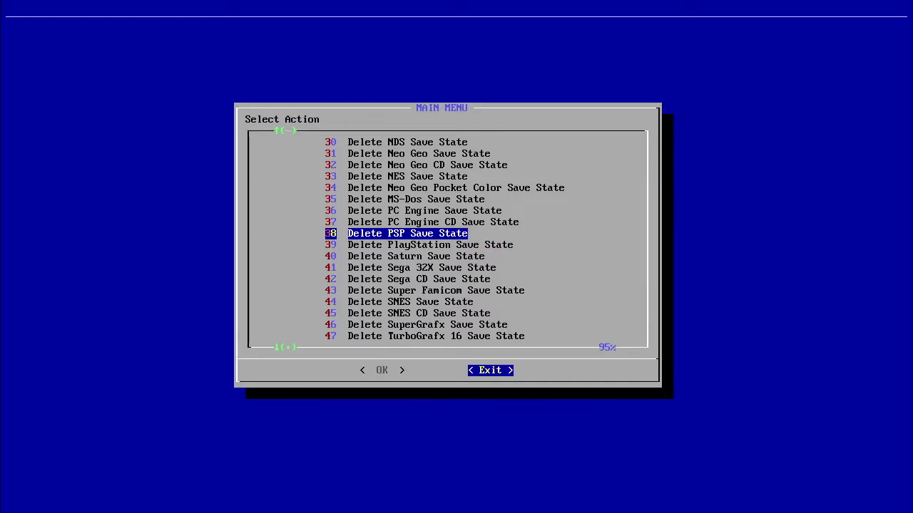
{"action": "key", "text": "Left"}
{"action": "key", "text": "Right"}
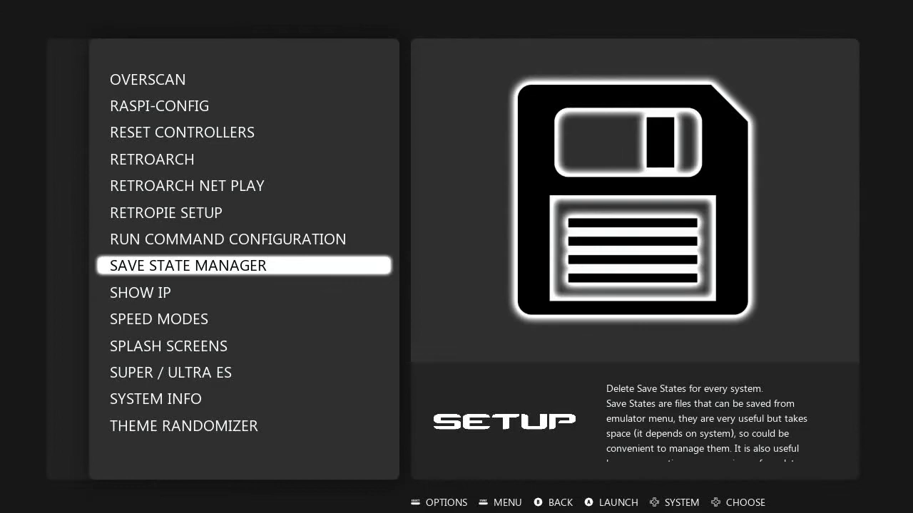
Look over the Setup tools from Show IP down to Theme Randomizer, reading each description
{"action": "key", "text": "Down"}
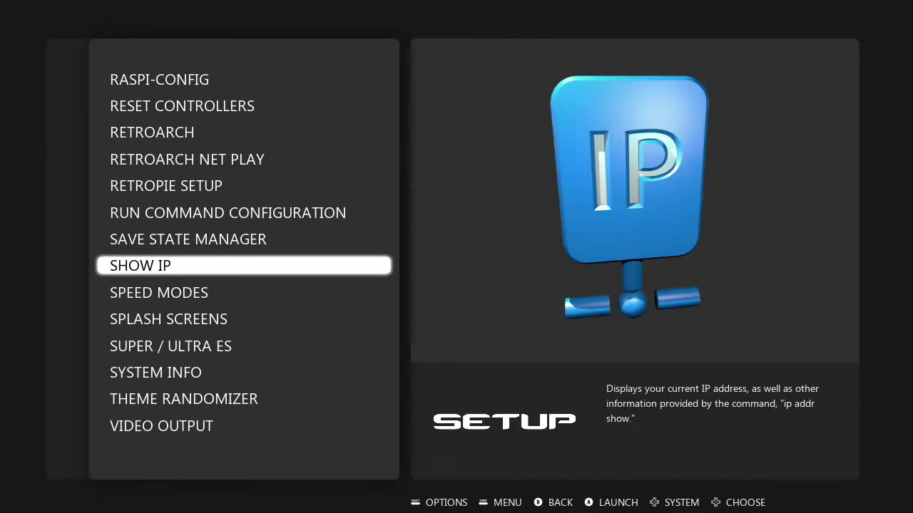
{"action": "key", "text": "Down"}
{"action": "key", "text": "Down"}
{"action": "key", "text": "Up"}
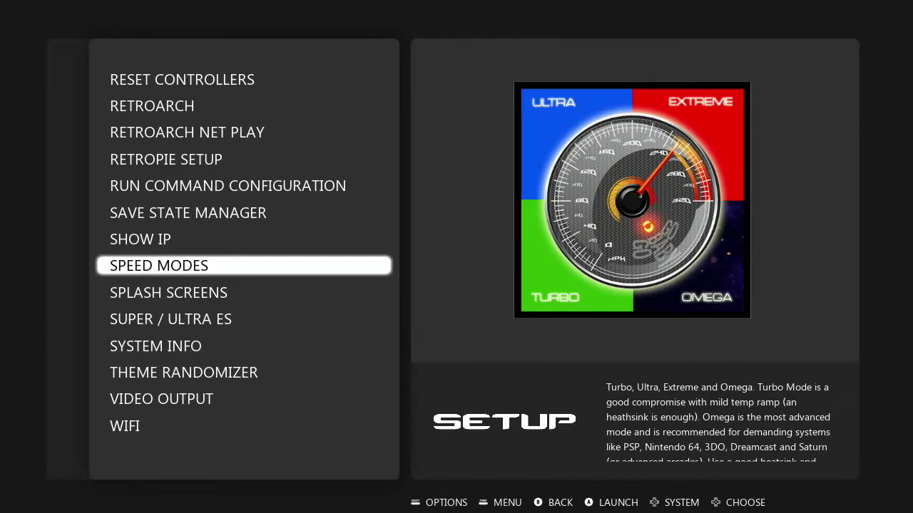
{"action": "key", "text": "Down"}
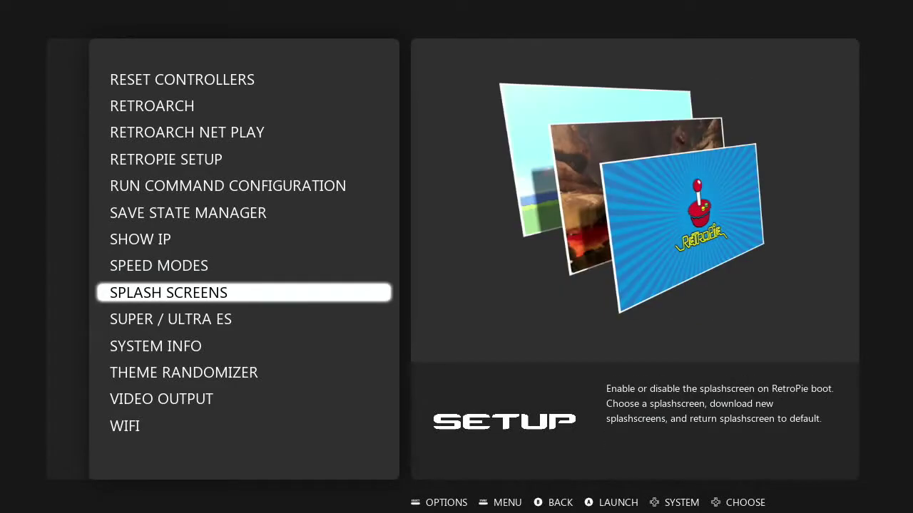
{"action": "key", "text": "Down"}
{"action": "key", "text": "Down"}
{"action": "key", "text": "Up"}
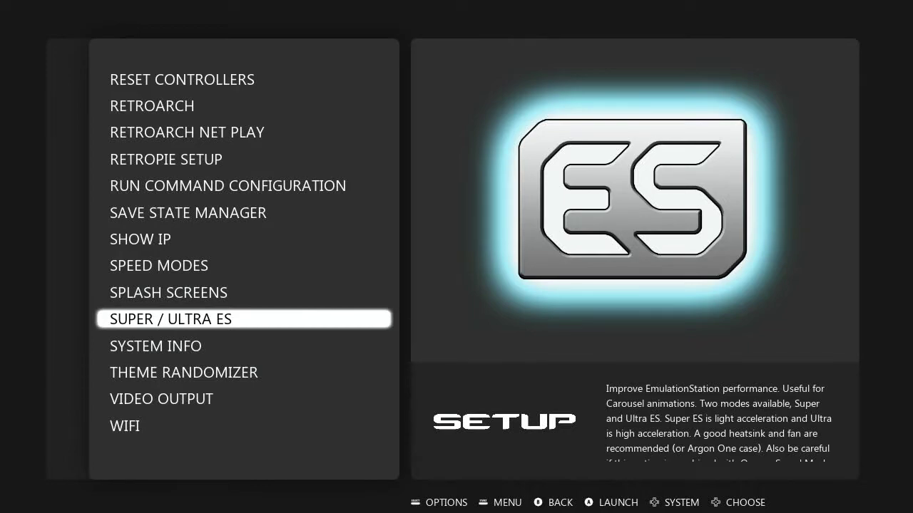
{"action": "key", "text": "Down"}
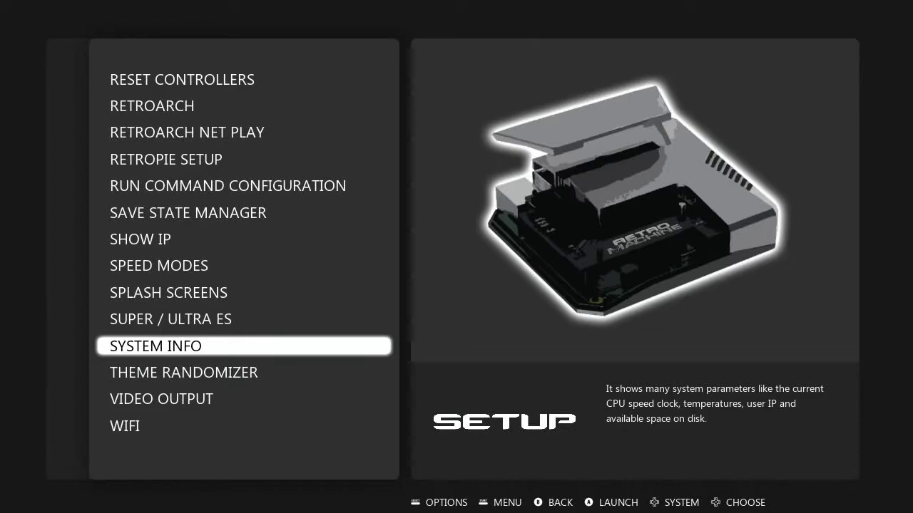
{"action": "key", "text": "Down"}
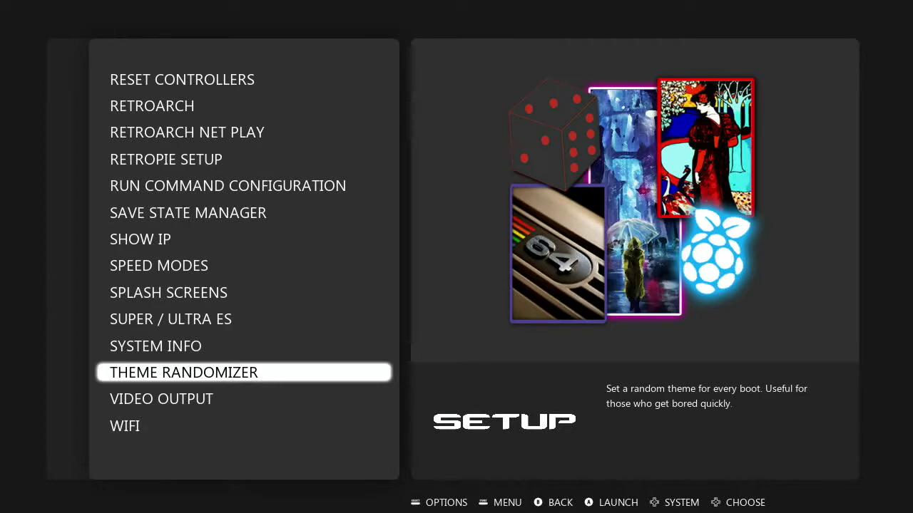
Open the UI settings and look through the theme sets from Fluent-White past Light to Neon-Yellow
{"action": "key", "text": "Return"}
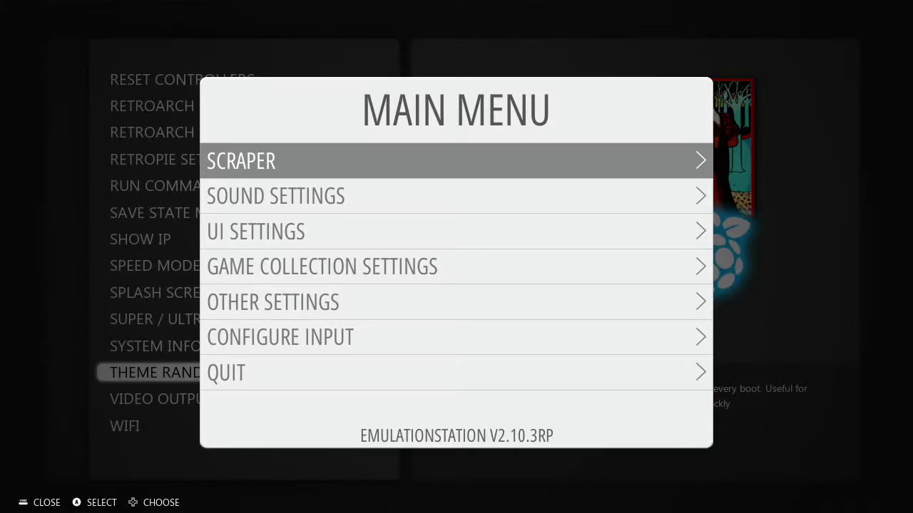
{"action": "key", "text": "Down"}
{"action": "key", "text": "Down"}
{"action": "key", "text": "Return"}
{"action": "key", "text": "Down"}
{"action": "key", "text": "Down"}
{"action": "key", "text": "Down"}
{"action": "key", "text": "Down"}
{"action": "key", "text": "Down"}
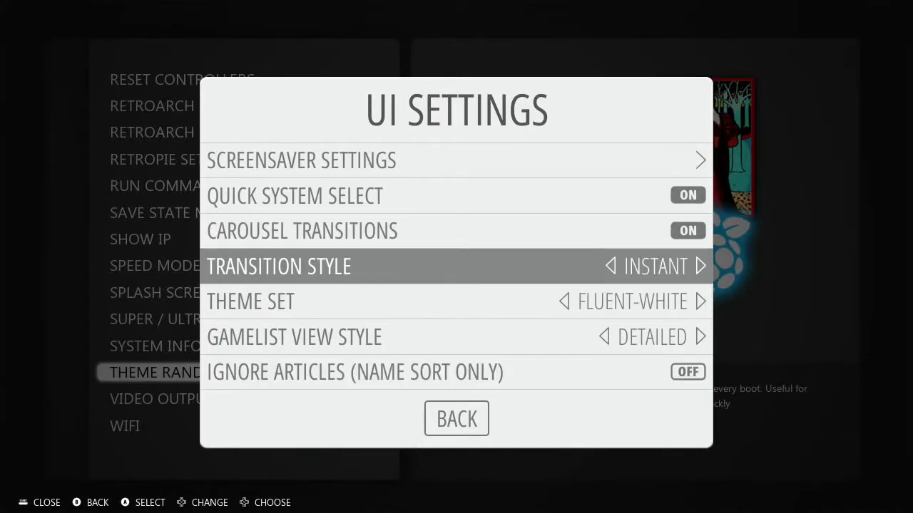
{"action": "key", "text": "Right"}
{"action": "key", "text": "Right"}
{"action": "key", "text": "Right"}
{"action": "key", "text": "Right"}
{"action": "key", "text": "Right"}
{"action": "key", "text": "Right"}
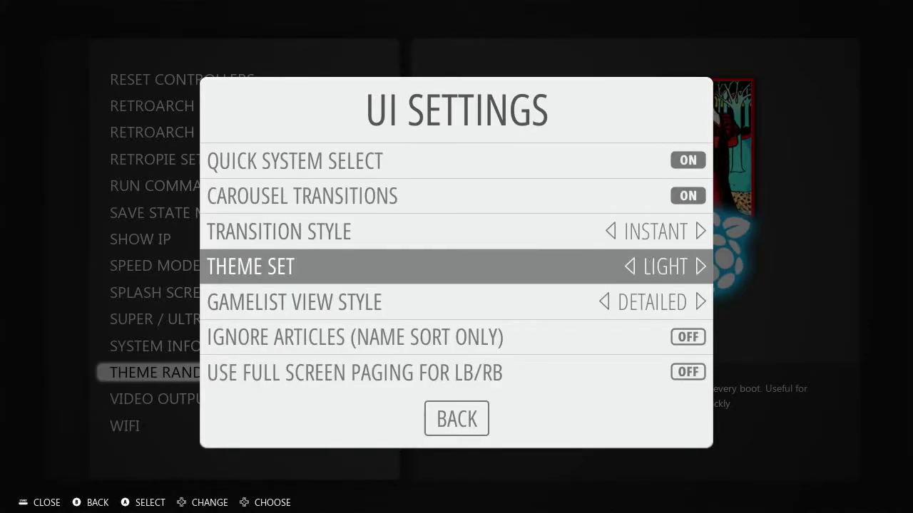
{"action": "key", "text": "Right"}
{"action": "key", "text": "Right"}
{"action": "key", "text": "Right"}
{"action": "key", "text": "Right"}
{"action": "key", "text": "Right"}
{"action": "key", "text": "Right"}
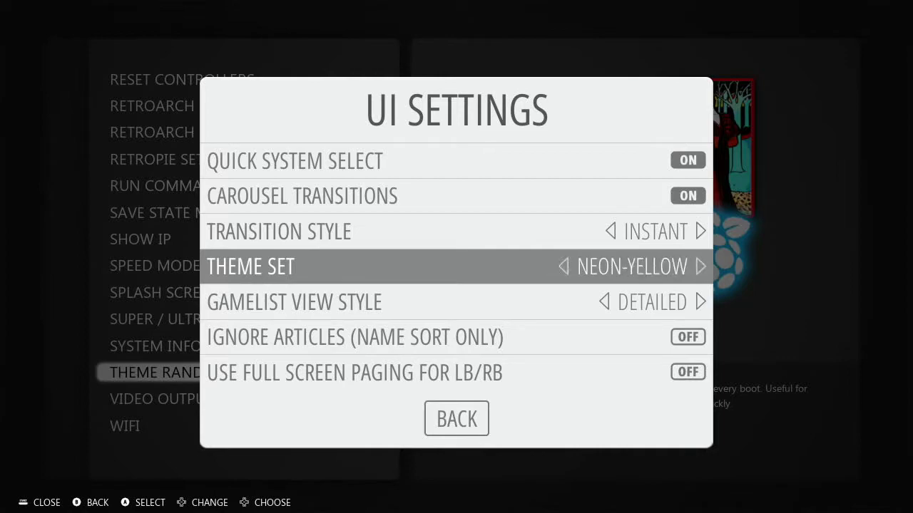
Look at the theme set choices around TheC64, Vintage and ZX82
{"action": "key", "text": "Left"}
{"action": "key", "text": "Left"}
{"action": "key", "text": "Left"}
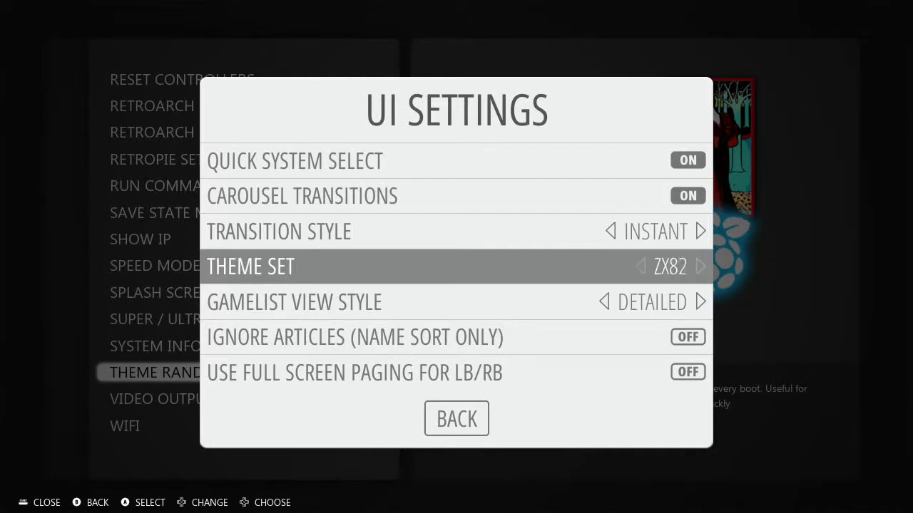
{"action": "key", "text": "Left"}
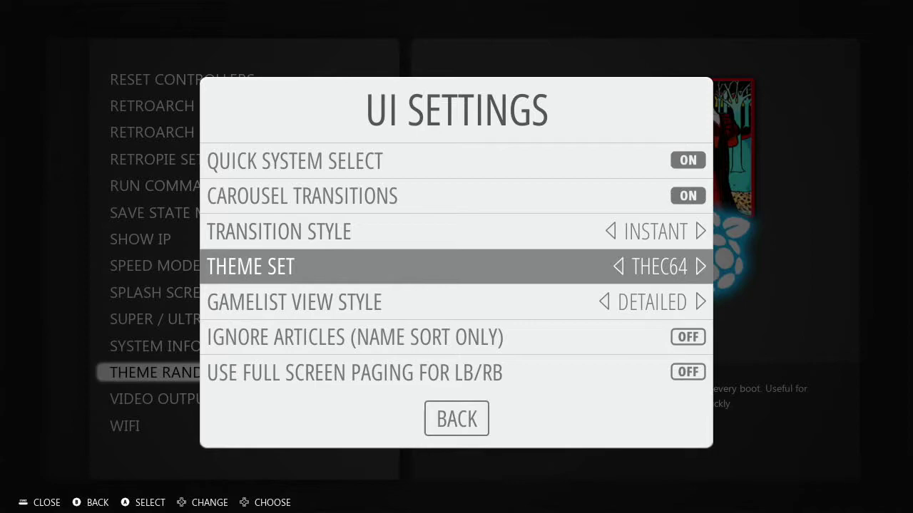
{"action": "key", "text": "Right"}
{"action": "key", "text": "Right"}
{"action": "key", "text": "Right"}
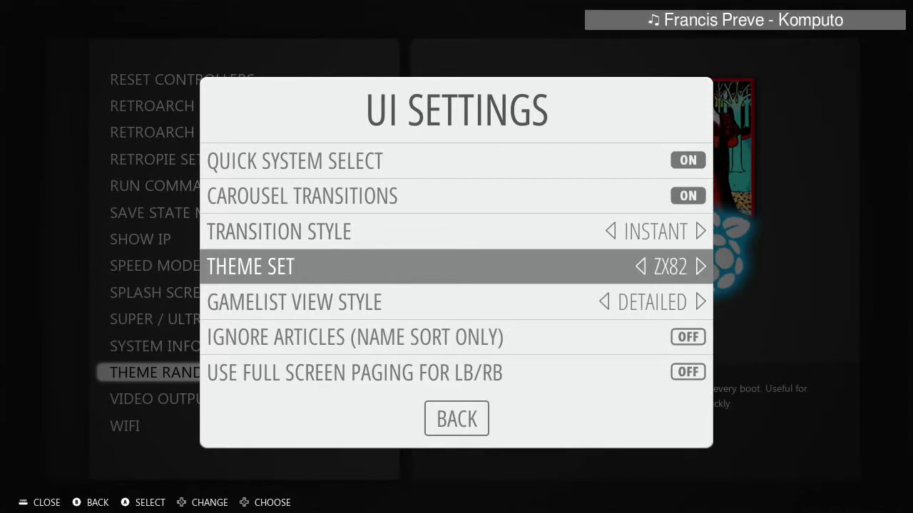
{"action": "key", "text": "Right"}
{"action": "key", "text": "Left"}
{"action": "key", "text": "Left"}
{"action": "key", "text": "Left"}
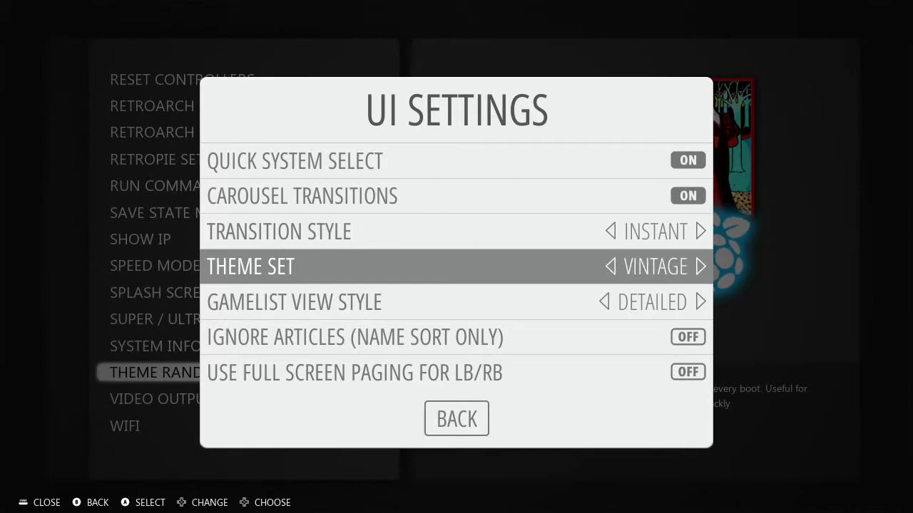
{"action": "key", "text": "Right"}
{"action": "key", "text": "Left"}
{"action": "key", "text": "Left"}
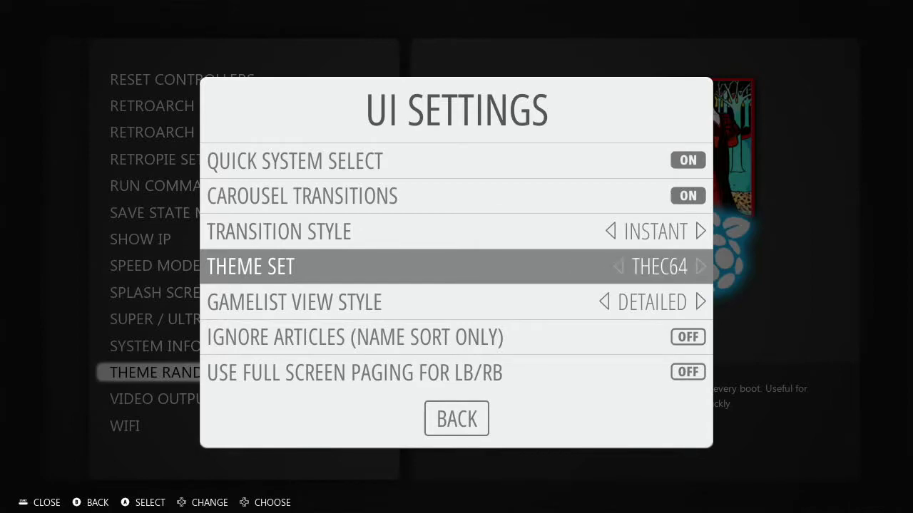
Set the theme set to Arcadey and close the UI settings to view it on the system carousel
{"action": "key", "text": "Right"}
{"action": "key", "text": "Right"}
{"action": "key", "text": "Right"}
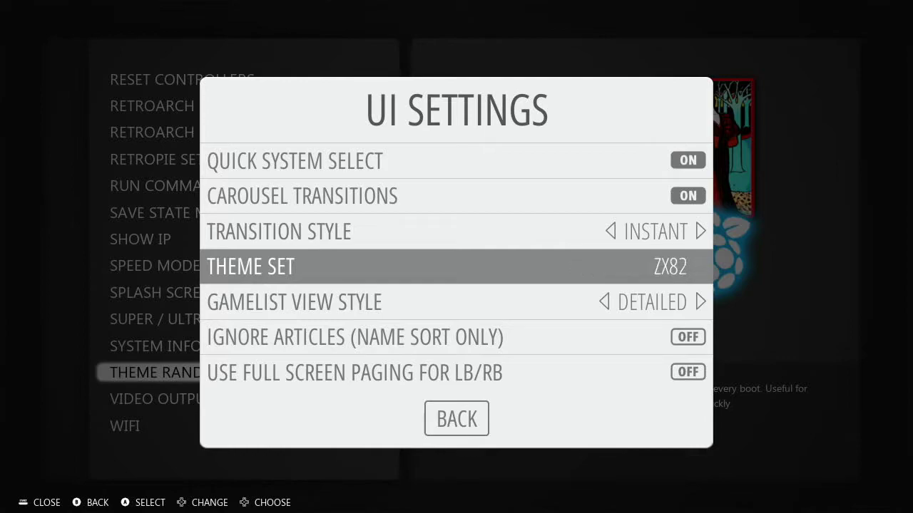
{"action": "key", "text": "Right"}
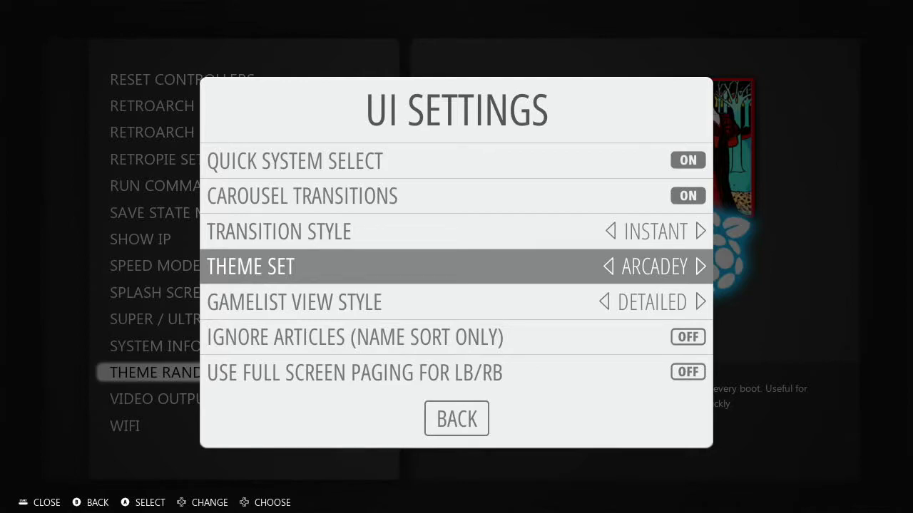
{"action": "key", "text": "Escape"}
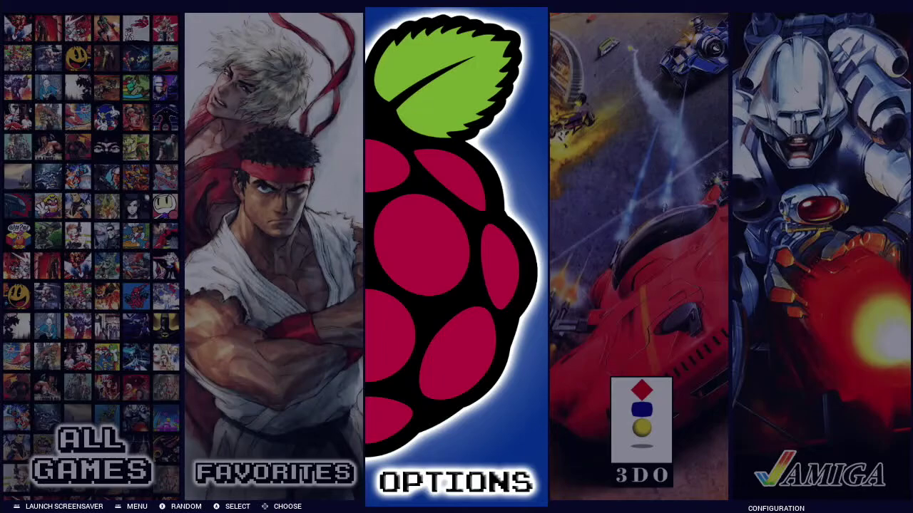
Reopen the UI settings, set the theme set to Atarians, and close the settings
{"action": "key", "text": "Return"}
{"action": "key", "text": "Down"}
{"action": "key", "text": "Down"}
{"action": "key", "text": "Return"}
{"action": "key", "text": "Down"}
{"action": "key", "text": "Down"}
{"action": "key", "text": "Down"}
{"action": "key", "text": "Down"}
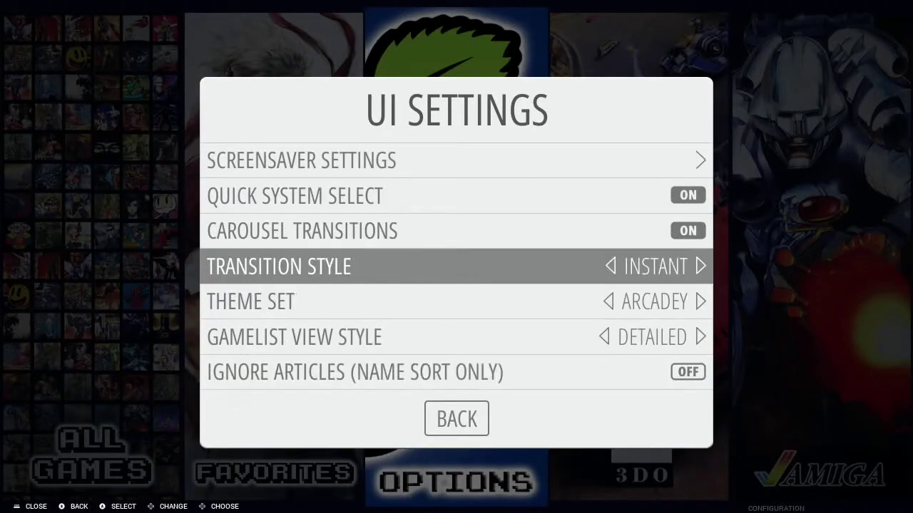
{"action": "key", "text": "Down"}
{"action": "key", "text": "Left"}
{"action": "key", "text": "Right"}
{"action": "key", "text": "Right"}
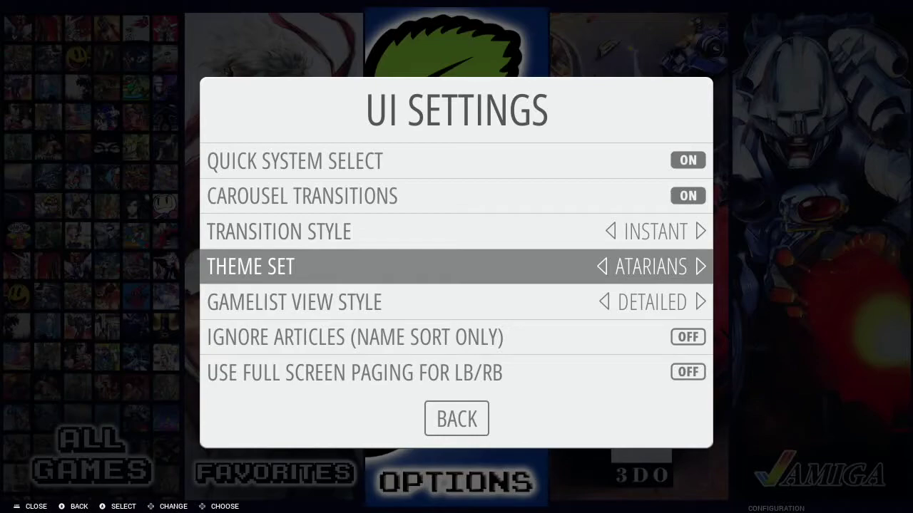
{"action": "key", "text": "Escape"}
Look at the Setup tools and the system view in the Atarians theme, moving on to the 3DO system
{"action": "key", "text": "Return"}
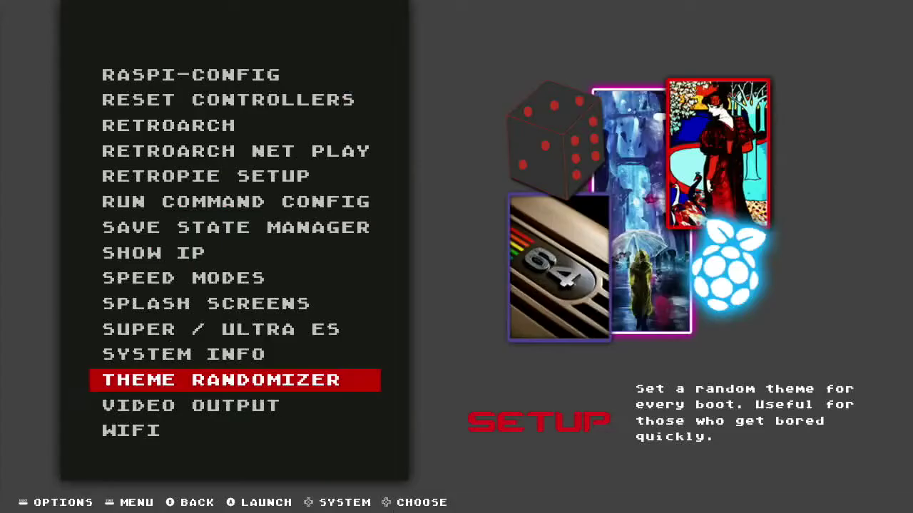
{"action": "key", "text": "Escape"}
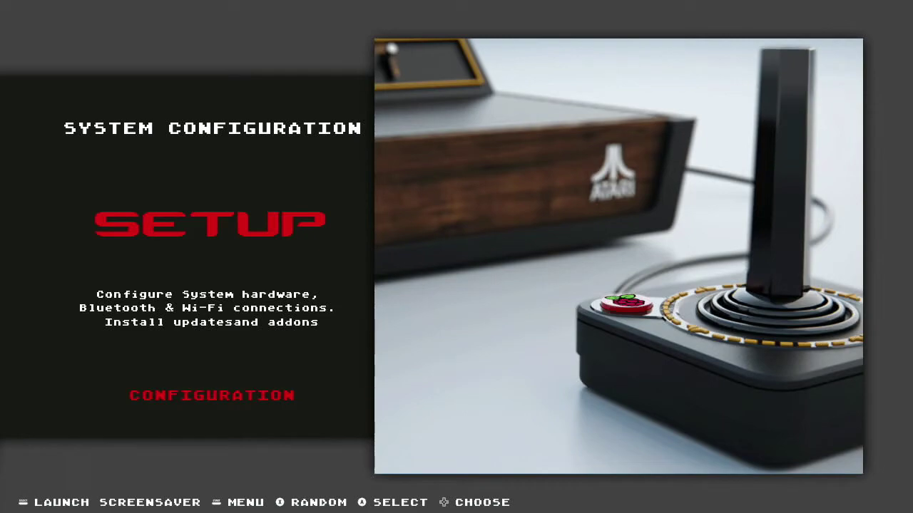
{"action": "key", "text": "Return"}
{"action": "key", "text": "Down"}
{"action": "key", "text": "Down"}
{"action": "key", "text": "Down"}
{"action": "key", "text": "Down"}
{"action": "key", "text": "Down"}
{"action": "key", "text": "Down"}
{"action": "key", "text": "Right"}
{"action": "key", "text": "Right"}
{"action": "key", "text": "Right"}
{"action": "key", "text": "Right"}
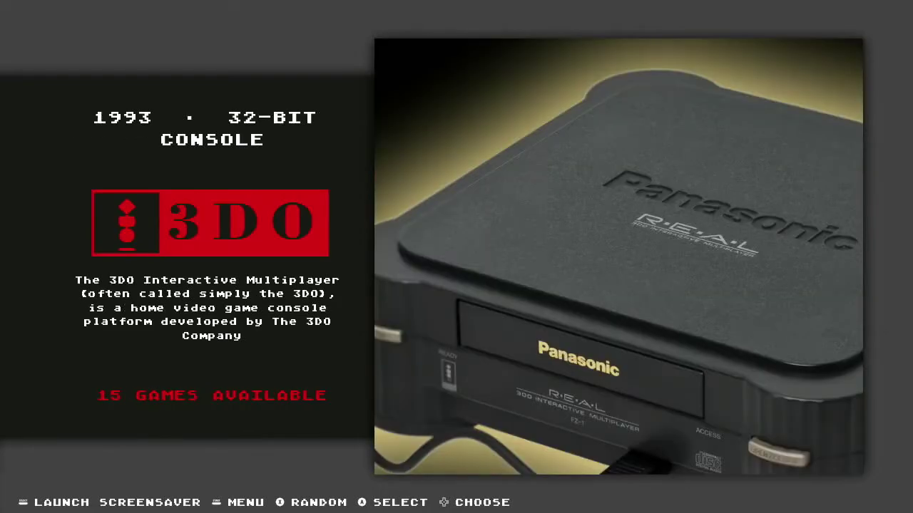
Browse the systems from 3DO through Amiga to Atari 7800 to see their Atarians theme pages
{"action": "key", "text": "Right"}
{"action": "key", "text": "Right"}
{"action": "key", "text": "Right"}
{"action": "key", "text": "Right"}
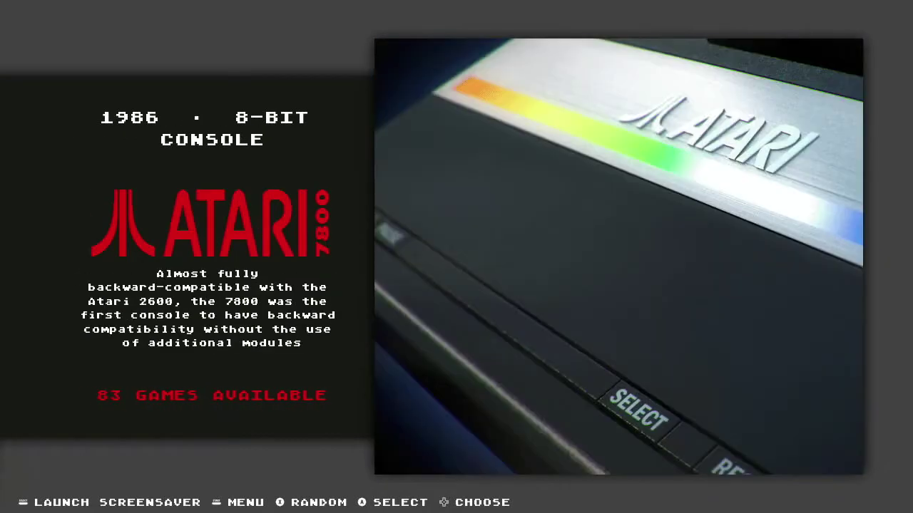
{"action": "key", "text": "Right"}
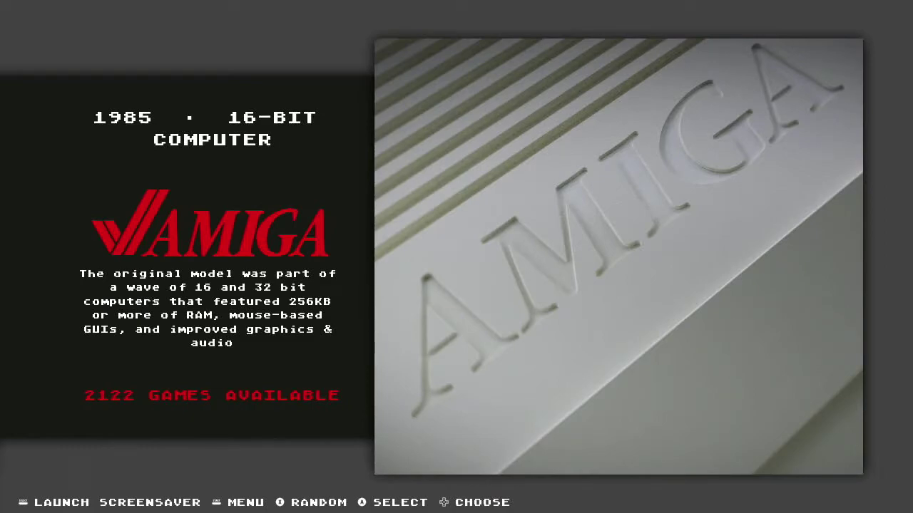
{"action": "key", "text": "Right"}
{"action": "key", "text": "Right"}
{"action": "key", "text": "Right"}
{"action": "key", "text": "Right"}
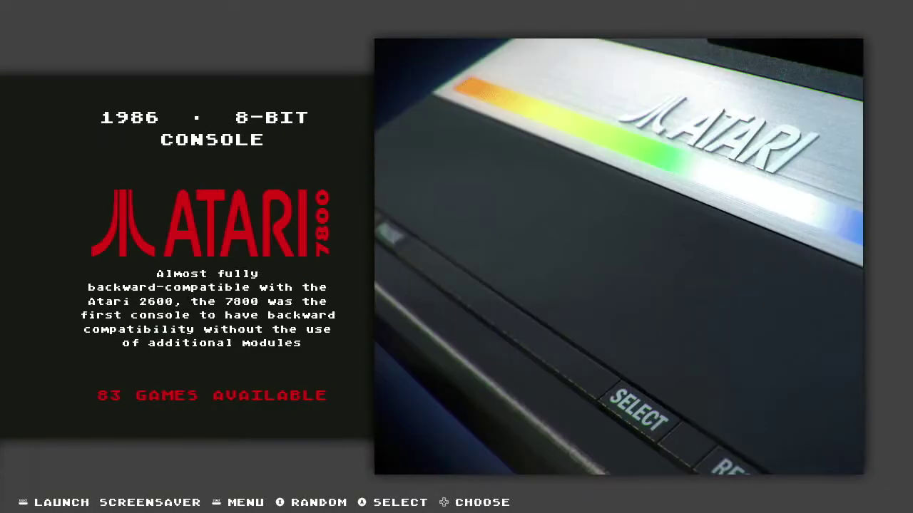
Browse back from Atari 7800 past Lynx, Amstrad CPC, Amiga 1200 and 3DO to the Setup system
{"action": "key", "text": "Left"}
{"action": "key", "text": "Left"}
{"action": "key", "text": "Left"}
{"action": "key", "text": "Left"}
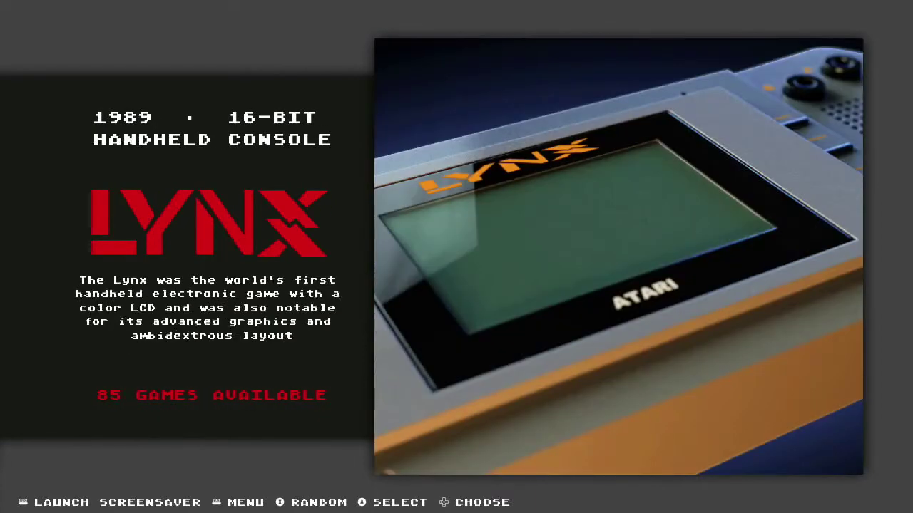
{"action": "key", "text": "Left"}
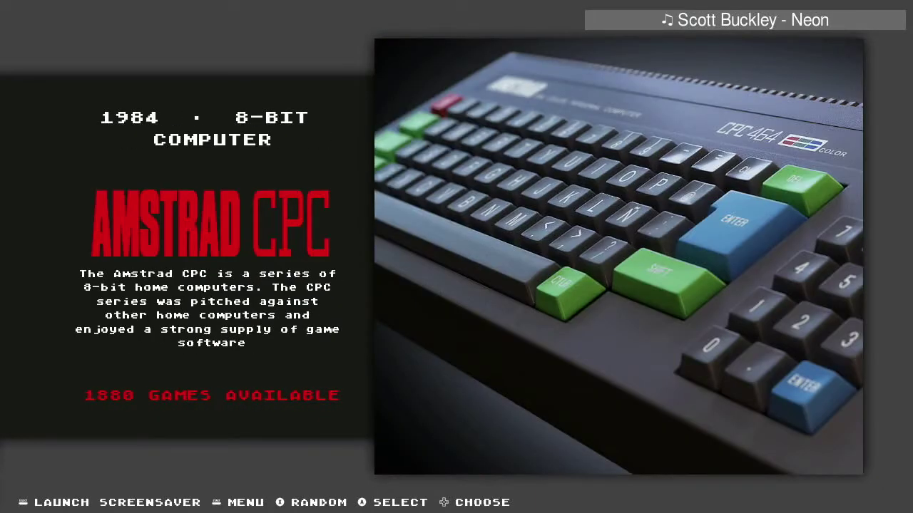
{"action": "key", "text": "Left"}
{"action": "key", "text": "Left"}
{"action": "key", "text": "Left"}
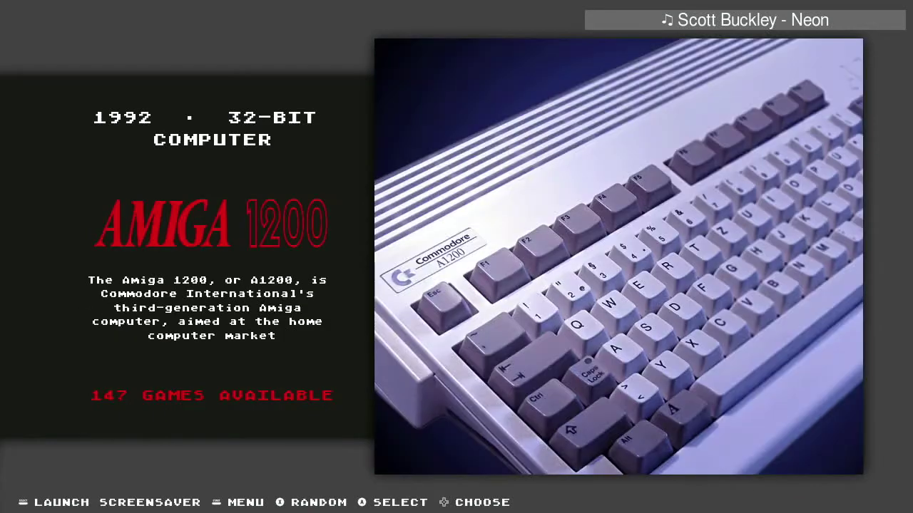
{"action": "key", "text": "Left"}
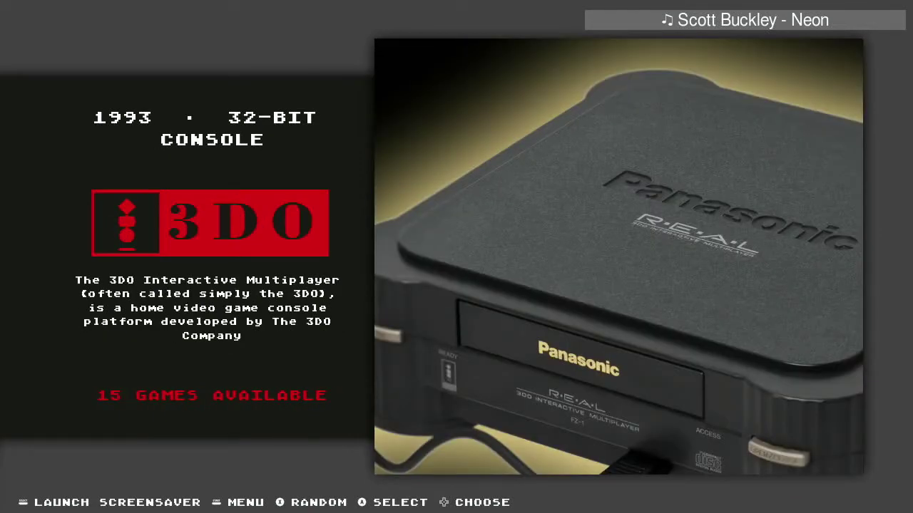
{"action": "key", "text": "Left"}
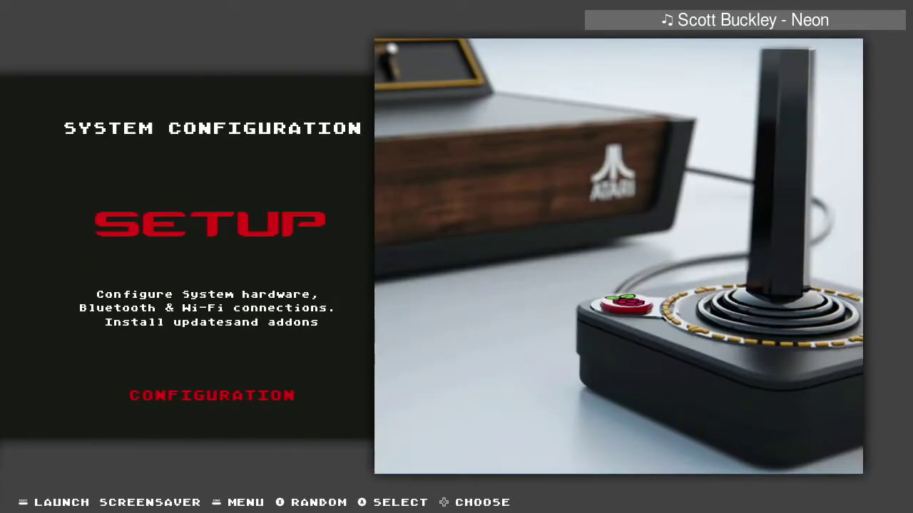
Look at the Favorites, All Games and SNES Hacks pages of the Atarians theme
{"action": "key", "text": "Left"}
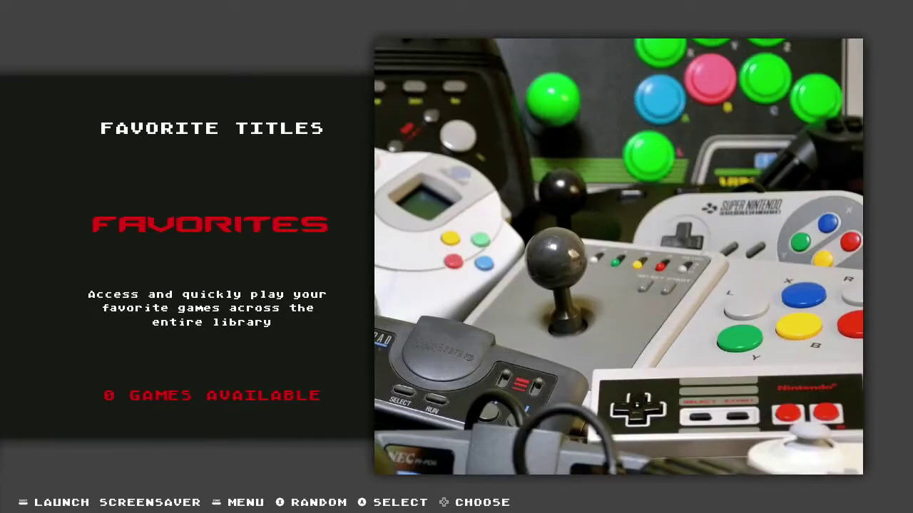
{"action": "key", "text": "Left"}
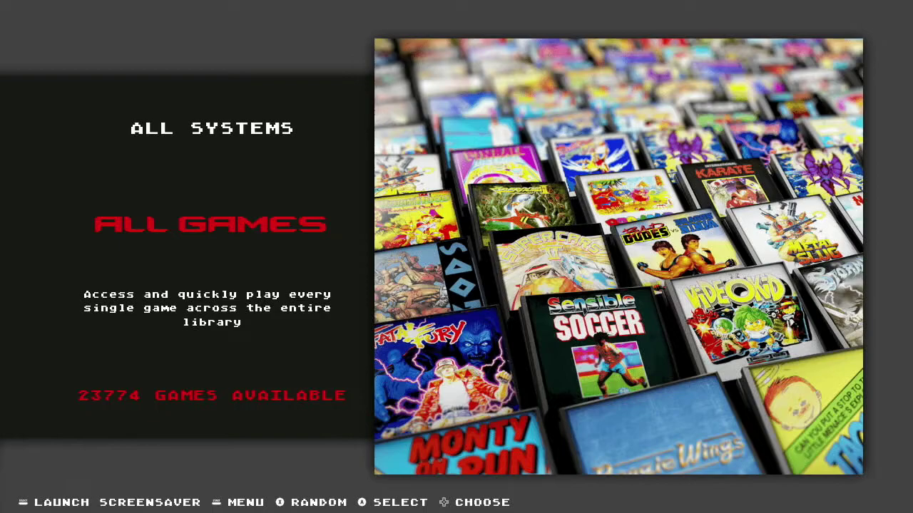
{"action": "key", "text": "Left"}
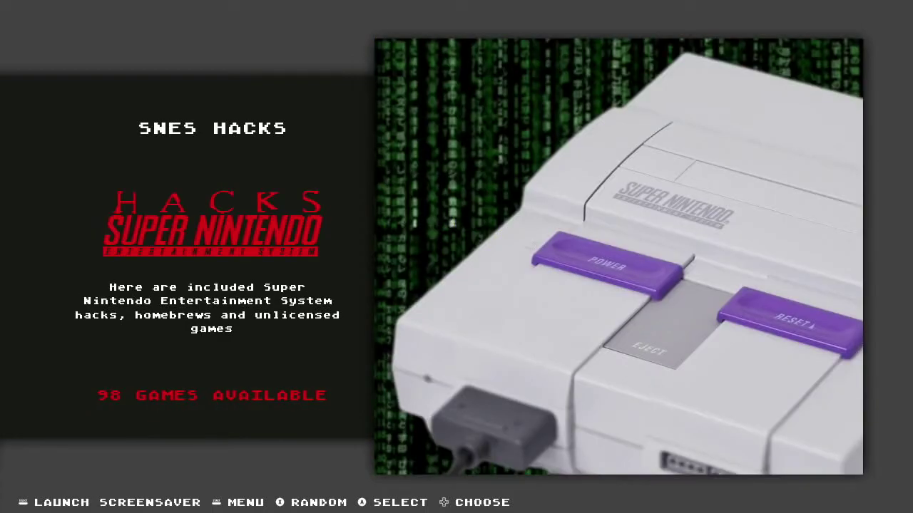
{"action": "key", "text": "Right"}
{"action": "key", "text": "Left"}
{"action": "key", "text": "Left"}
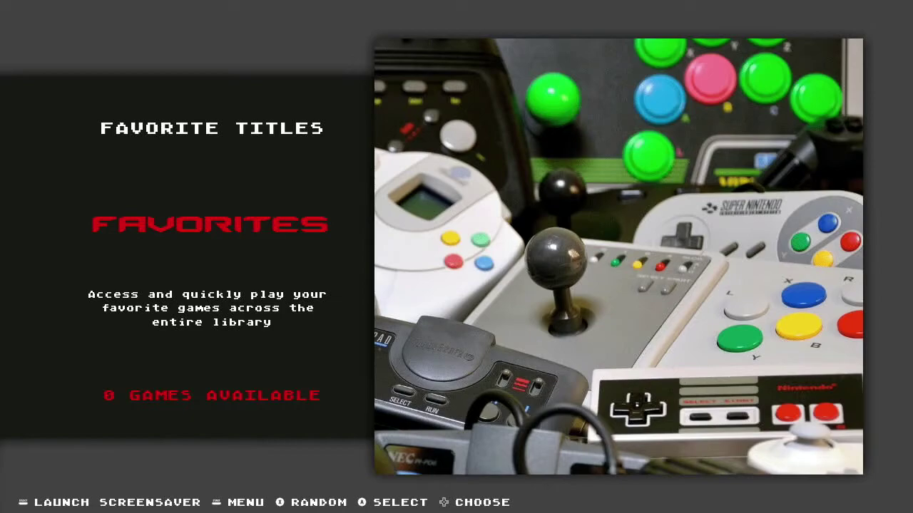
Look through the Advanced Options in Setup, including Boot Editor, Edit Daphne, Edit Demo Mode and the fan speed configuration
{"action": "key", "text": "Left"}
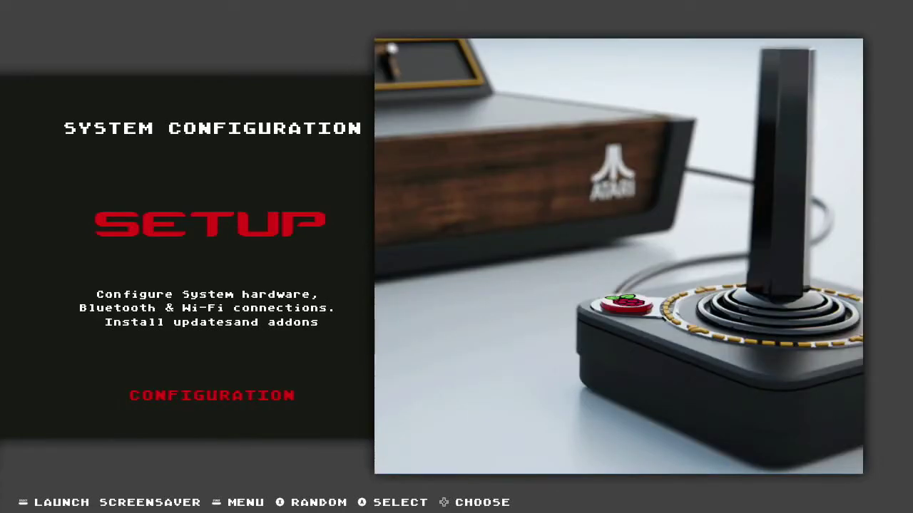
{"action": "key", "text": "Return"}
{"action": "key", "text": "Up"}
{"action": "key", "text": "Down"}
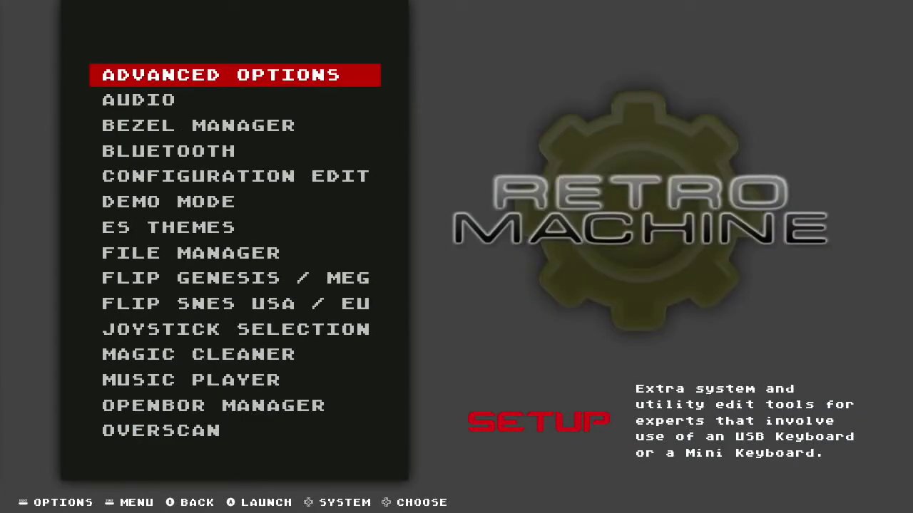
{"action": "key", "text": "Return"}
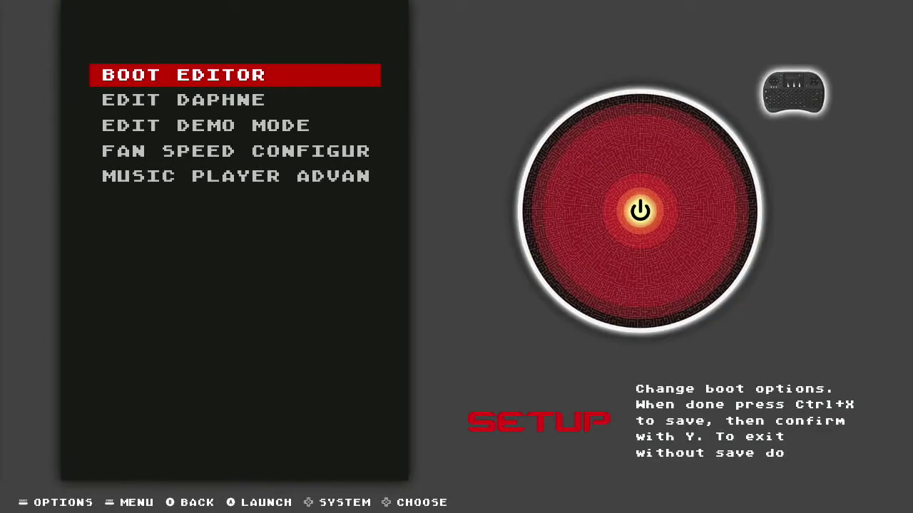
{"action": "key", "text": "Down"}
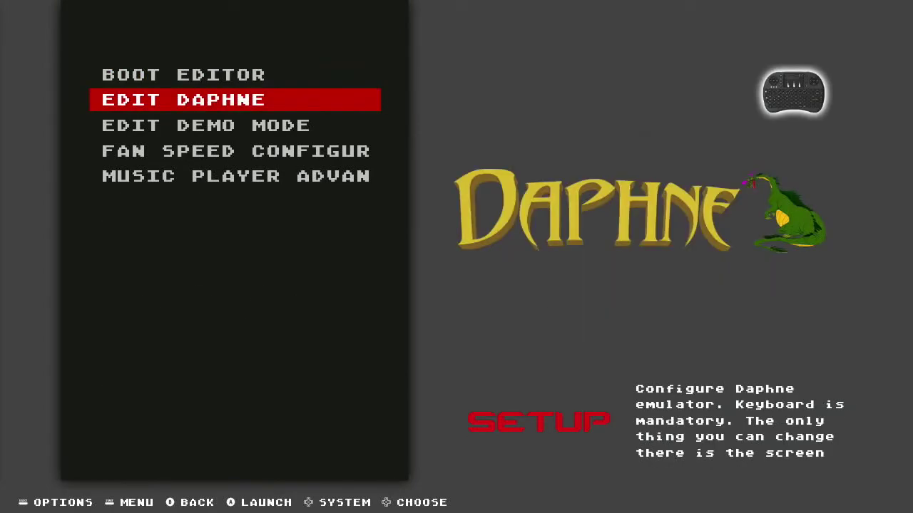
{"action": "key", "text": "Up"}
{"action": "key", "text": "Down"}
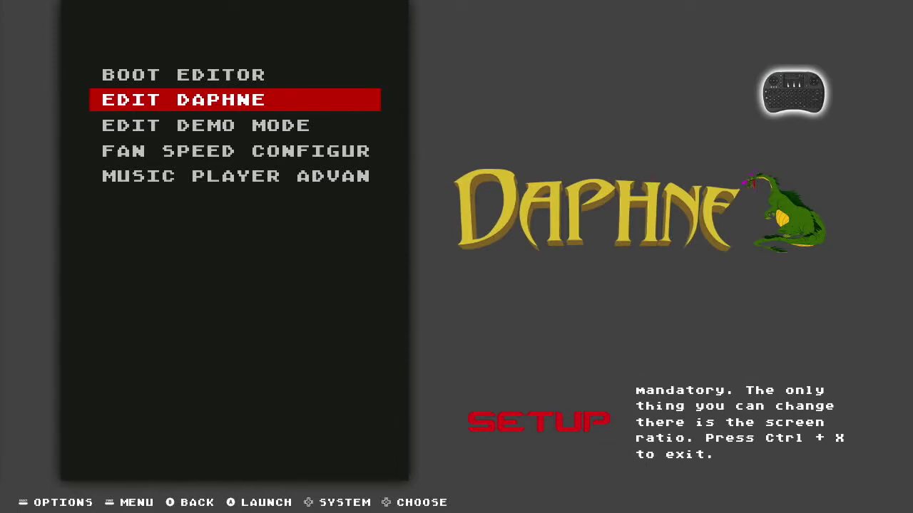
{"action": "key", "text": "Down"}
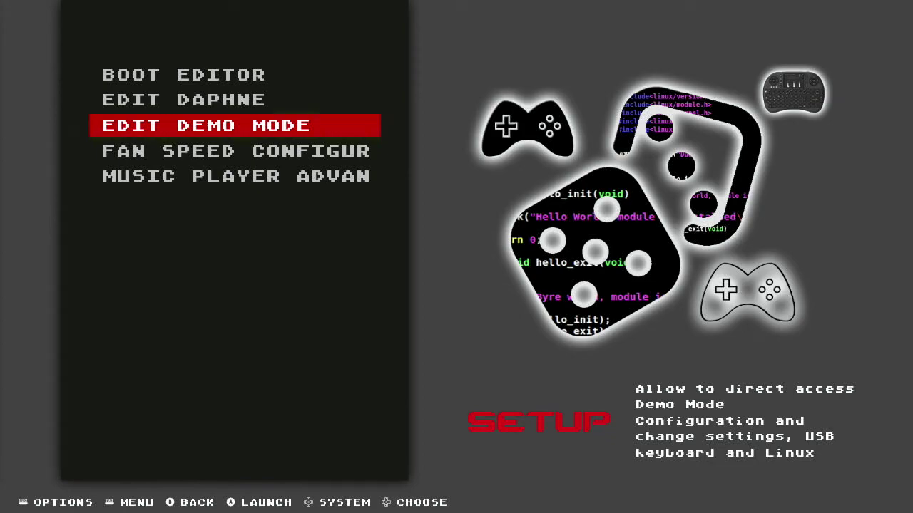
{"action": "key", "text": "Down"}
{"action": "key", "text": "Down"}
{"action": "key", "text": "Up"}
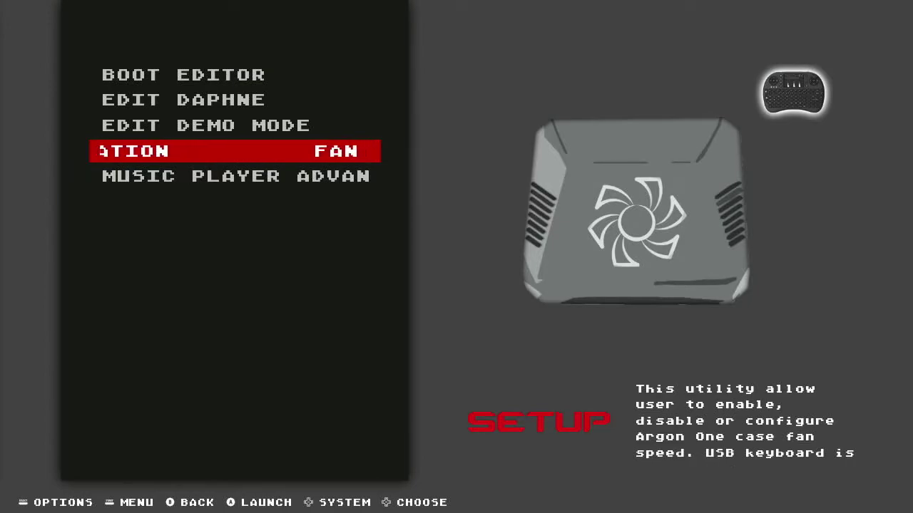
{"action": "key", "text": "Escape"}
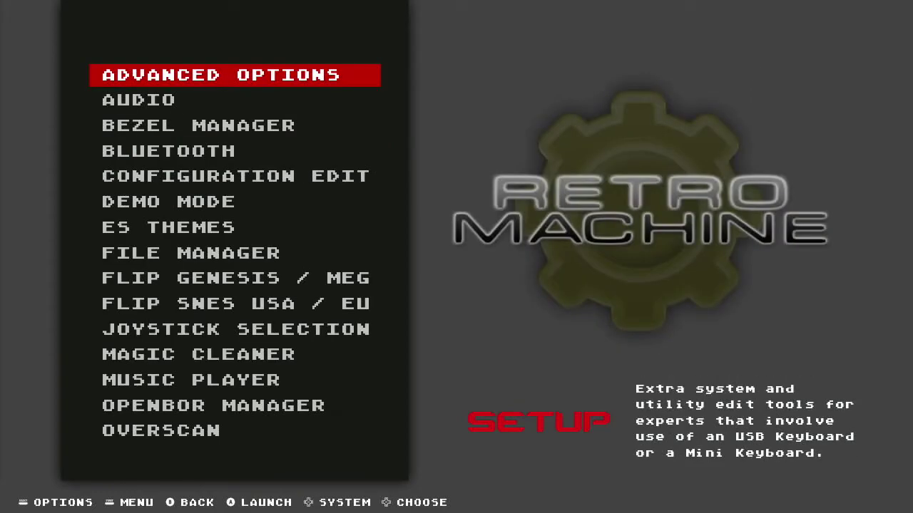
Look through the Setup tools from Audio and Bluetooth down to the option that flips the SNES USA and Europe logos
{"action": "key", "text": "Down"}
{"action": "key", "text": "Down"}
{"action": "key", "text": "Up"}
{"action": "key", "text": "Down"}
{"action": "key", "text": "Down"}
{"action": "key", "text": "Down"}
{"action": "key", "text": "Down"}
{"action": "key", "text": "Down"}
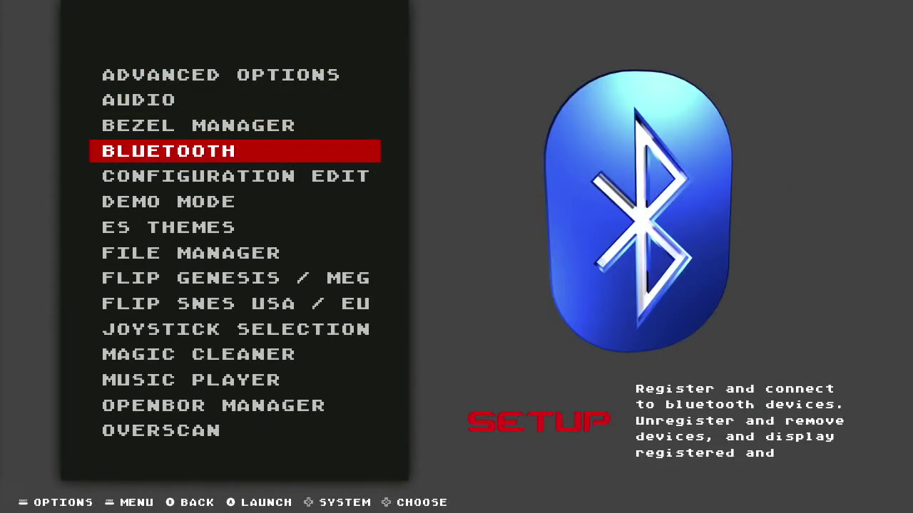
{"action": "key", "text": "Down"}
{"action": "key", "text": "Down"}
{"action": "key", "text": "Down"}
{"action": "key", "text": "Down"}
{"action": "key", "text": "Down"}
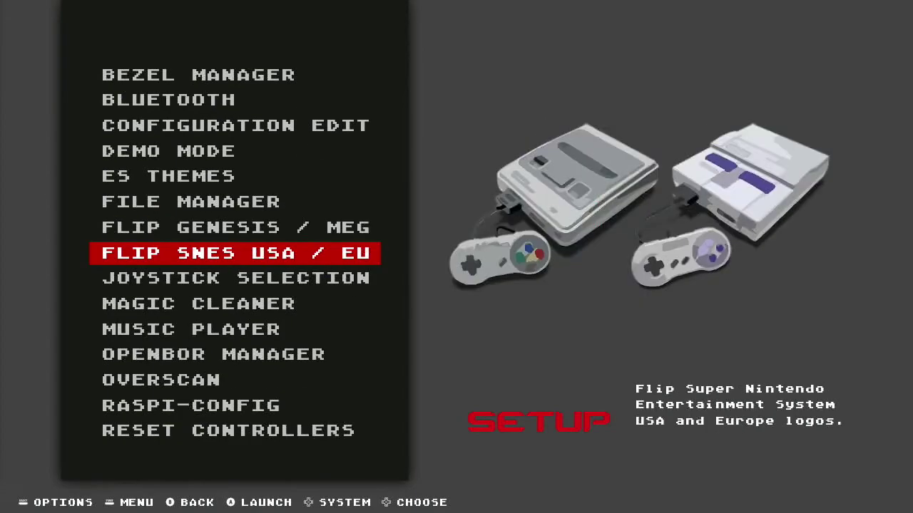
Look through the remaining Setup tools from Joystick Selection past Raspi-Config and RetroPie Setup to Show IP
{"action": "key", "text": "Down"}
{"action": "key", "text": "Down"}
{"action": "key", "text": "Down"}
{"action": "key", "text": "Down"}
{"action": "key", "text": "Down"}
{"action": "key", "text": "Down"}
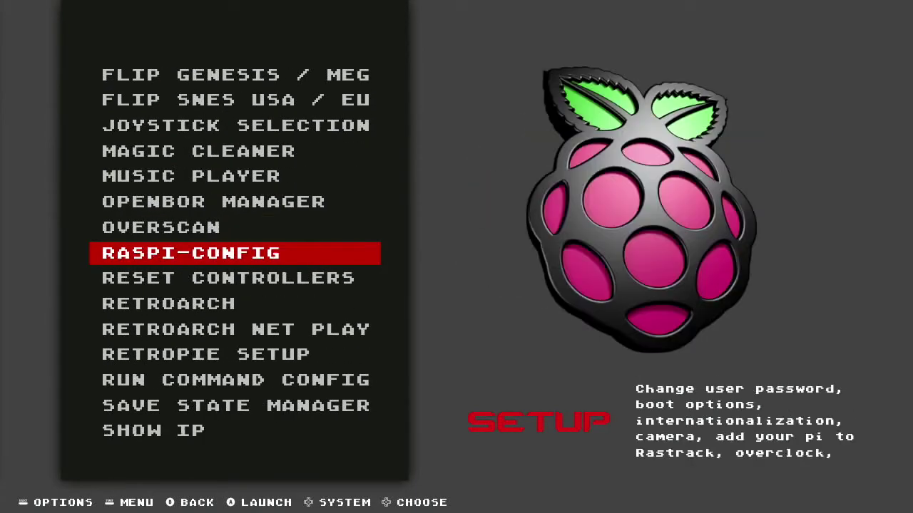
{"action": "key", "text": "Down"}
{"action": "key", "text": "Down"}
{"action": "key", "text": "Down"}
{"action": "key", "text": "Down"}
{"action": "key", "text": "Down"}
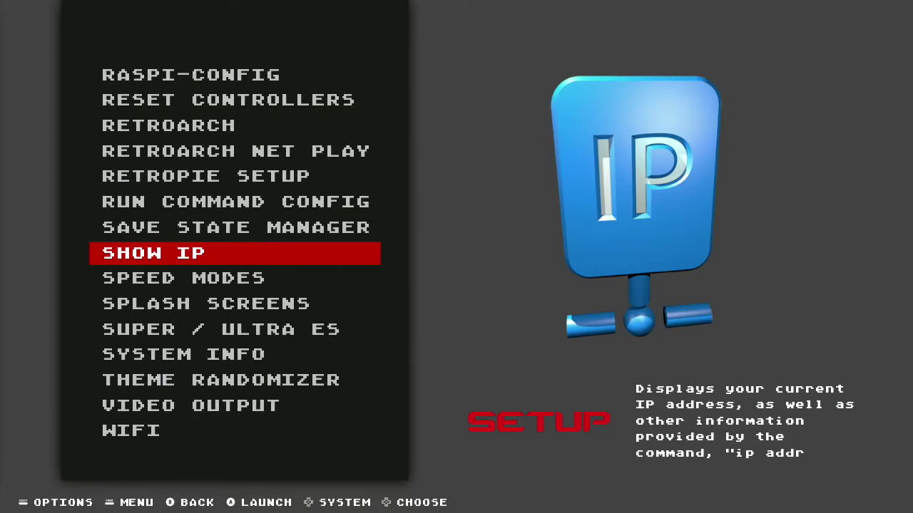
Review the Speed Modes and Splash Screens tools, check the System Info report, and return to the system view
{"action": "key", "text": "Down"}
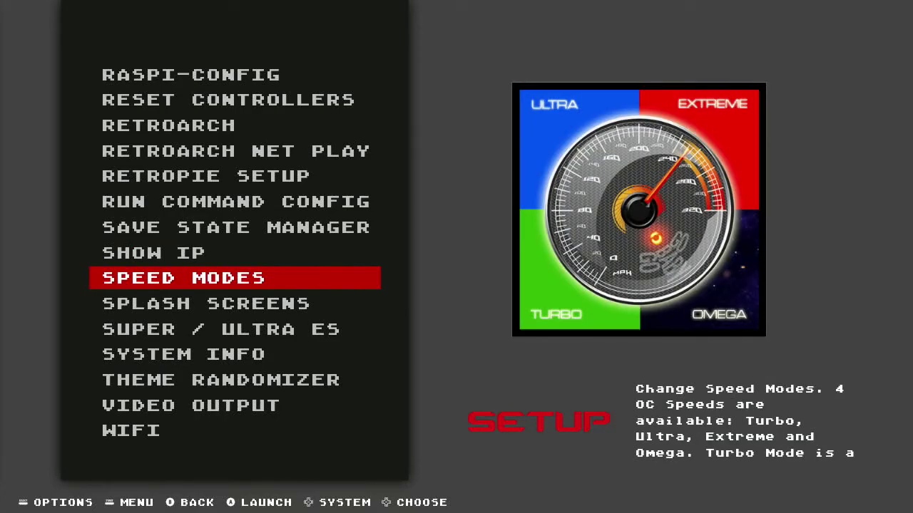
{"action": "key", "text": "Down"}
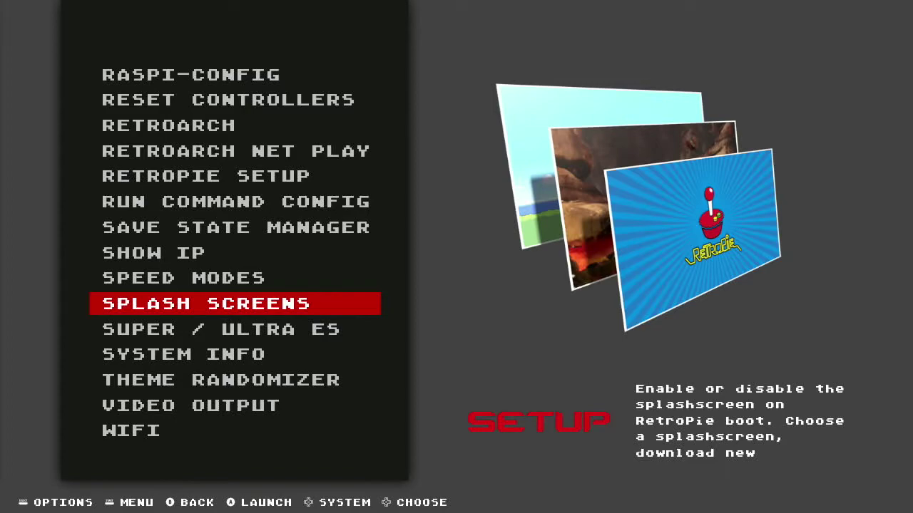
{"action": "key", "text": "Down"}
{"action": "key", "text": "Down"}
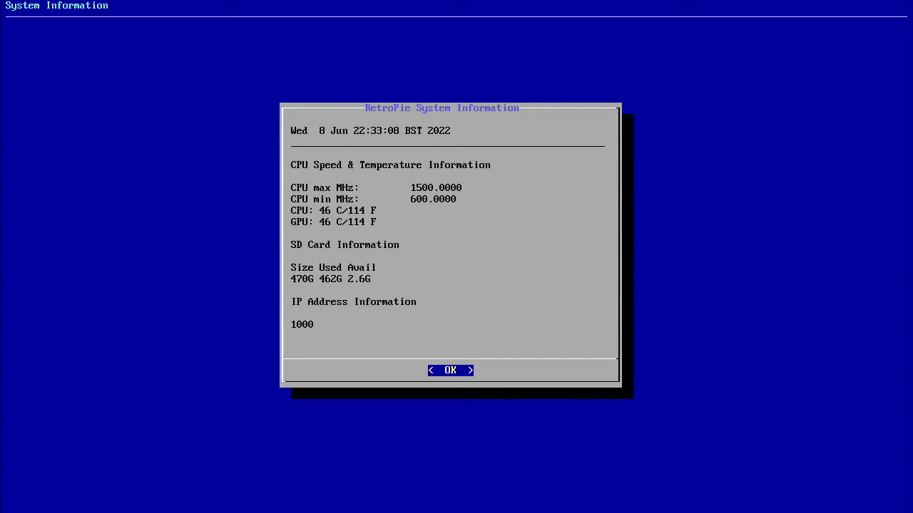
{"action": "key", "text": "Return"}
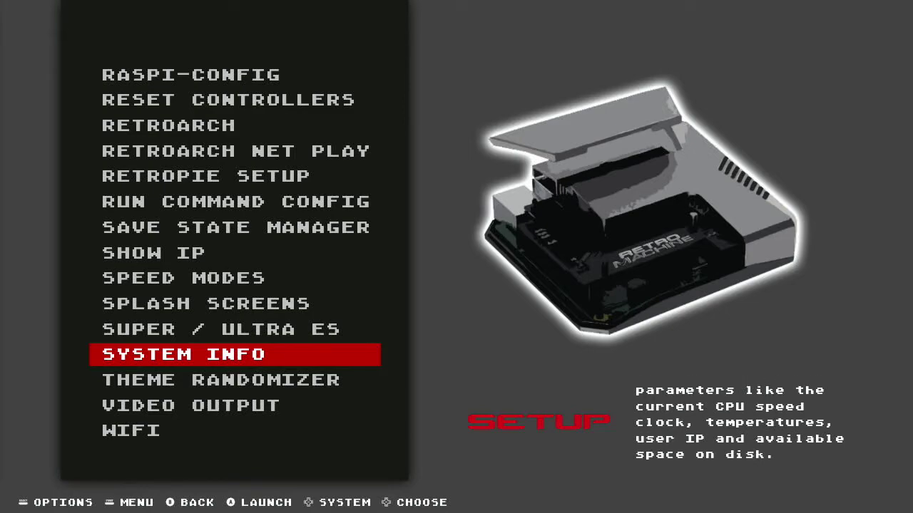
{"action": "key", "text": "Escape"}
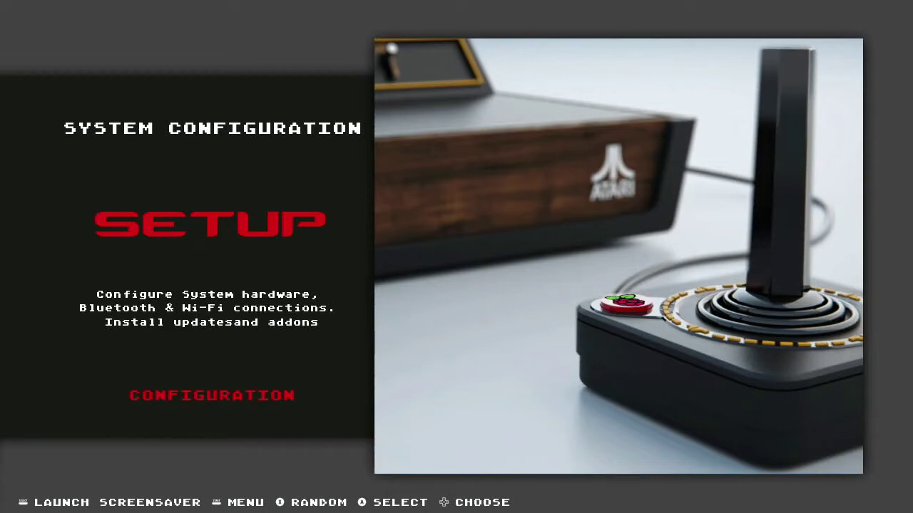
Browse the system pages from Setup past Favorites and the Sega arcade page to SNES CD
{"action": "key", "text": "Right"}
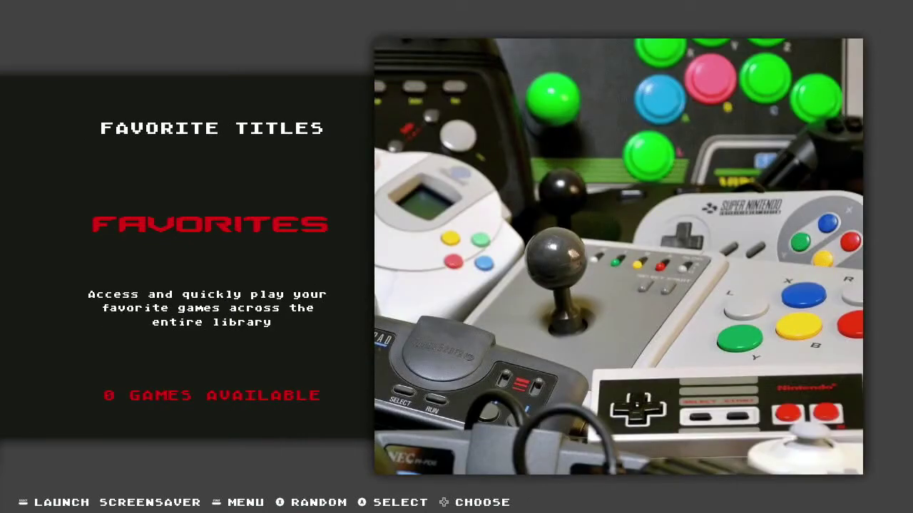
{"action": "key", "text": "Right"}
{"action": "key", "text": "Right"}
{"action": "key", "text": "Right"}
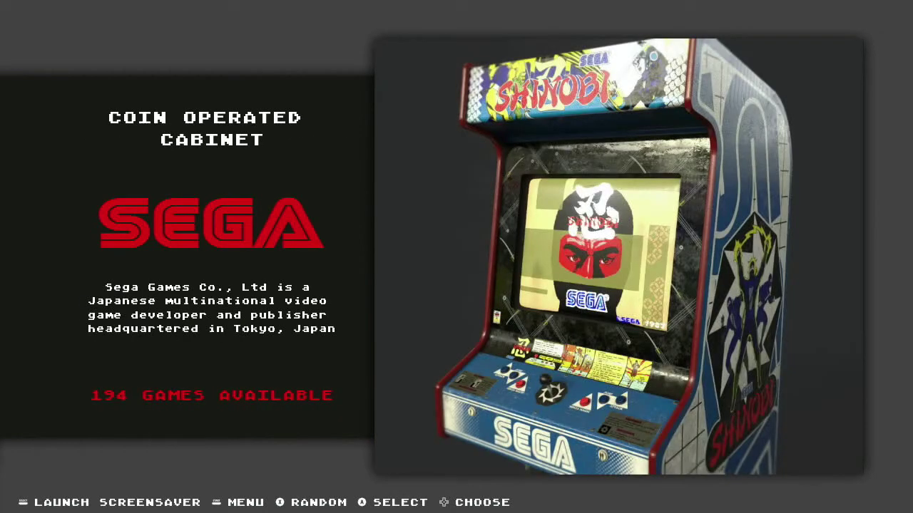
{"action": "key", "text": "Right"}
{"action": "key", "text": "Right"}
{"action": "key", "text": "Right"}
{"action": "key", "text": "Right"}
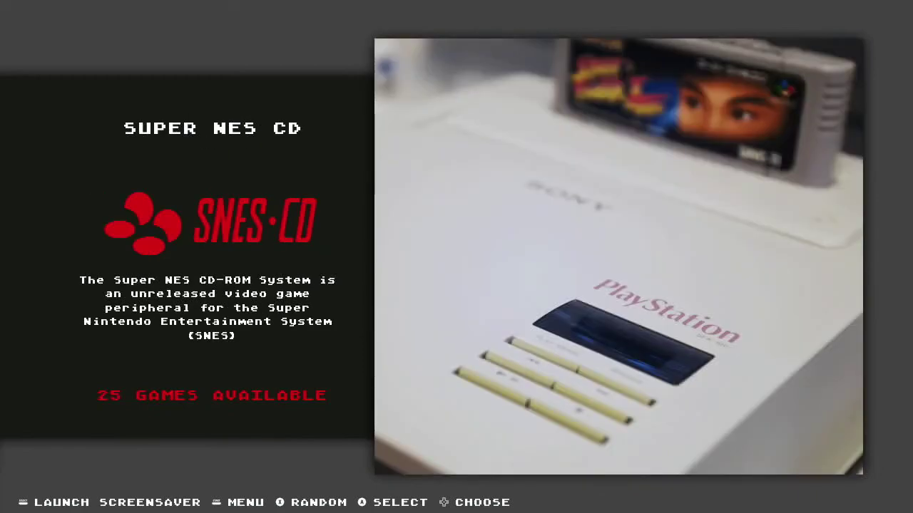
Compare the TurboGrafx CD and Super Famicom theme pages and continue to the Mega-CD system
{"action": "key", "text": "Left"}
{"action": "key", "text": "Left"}
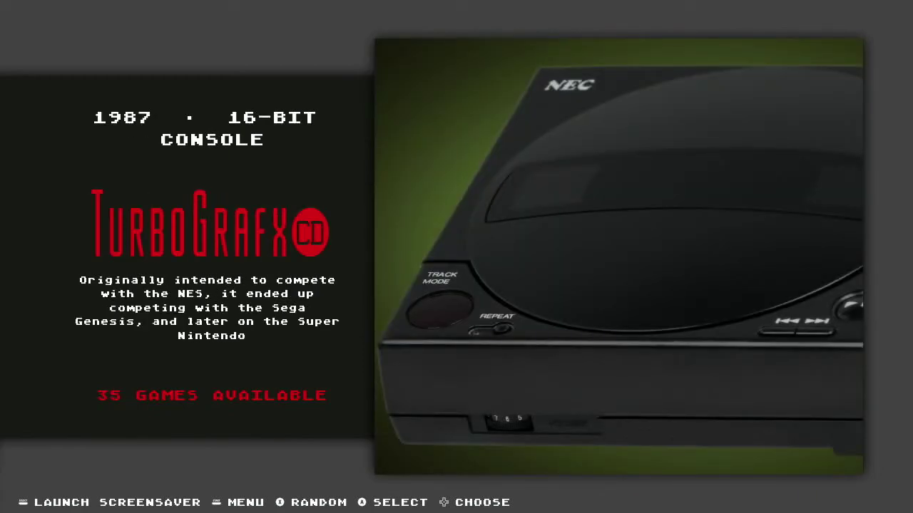
{"action": "key", "text": "Right"}
{"action": "key", "text": "Right"}
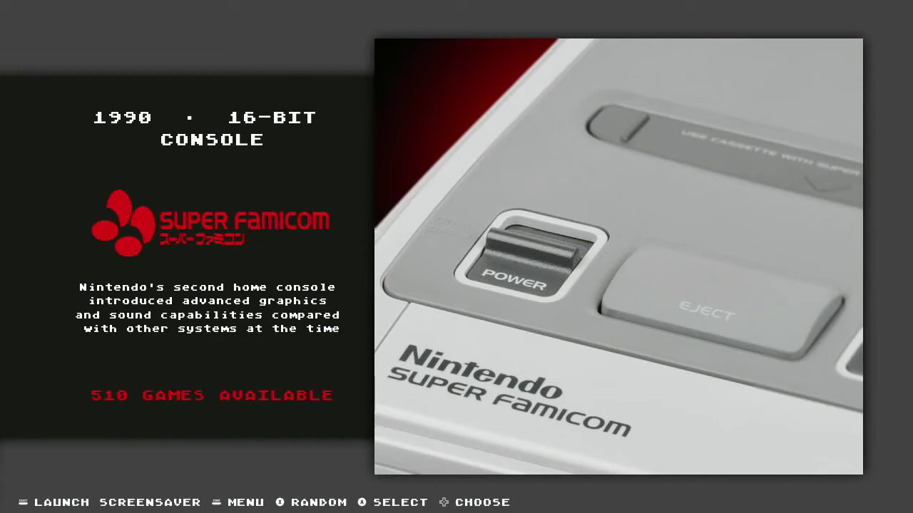
{"action": "key", "text": "Right"}
{"action": "key", "text": "Right"}
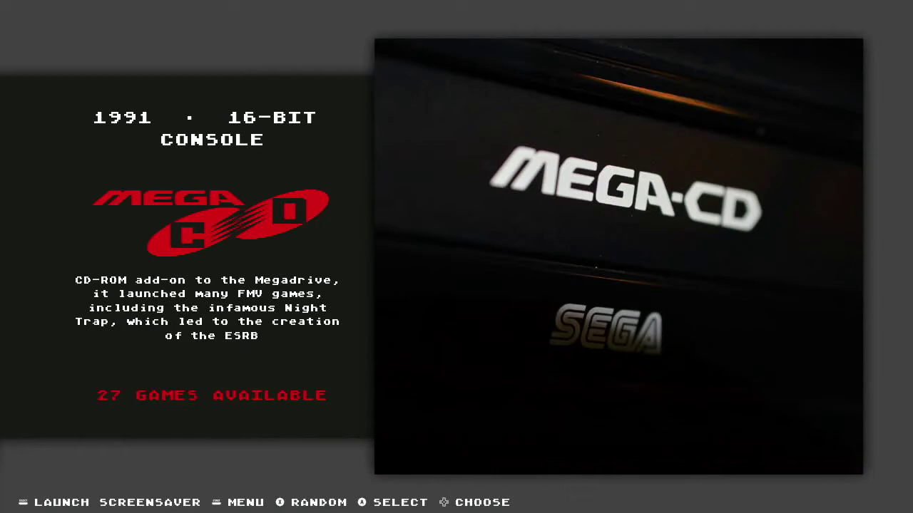
Look through the Mega-CD game list down to Garou Densetsu Special and return to the system view
{"action": "key", "text": "Return"}
{"action": "key", "text": "Down"}
{"action": "key", "text": "Down"}
{"action": "key", "text": "Down"}
{"action": "key", "text": "Down"}
{"action": "key", "text": "Down"}
{"action": "key", "text": "Down"}
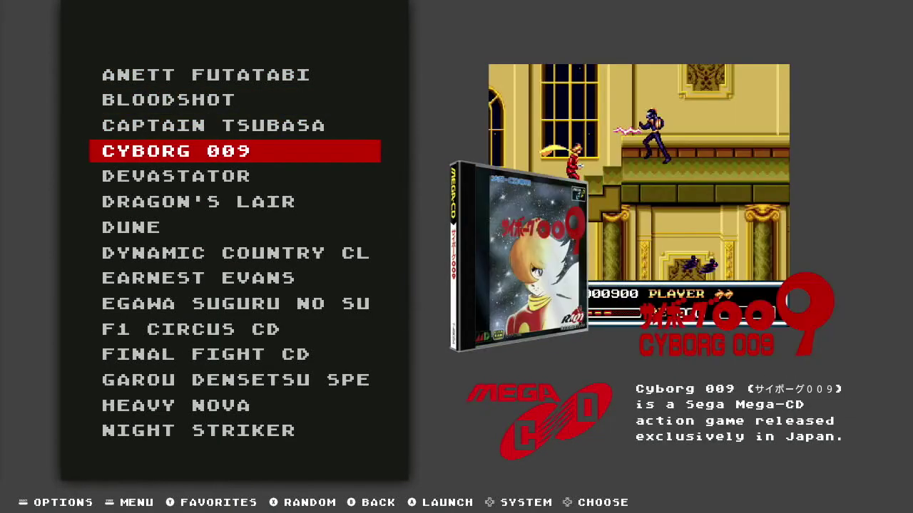
{"action": "key", "text": "Down"}
{"action": "key", "text": "Down"}
{"action": "key", "text": "Down"}
{"action": "key", "text": "Down"}
{"action": "key", "text": "Down"}
{"action": "key", "text": "Down"}
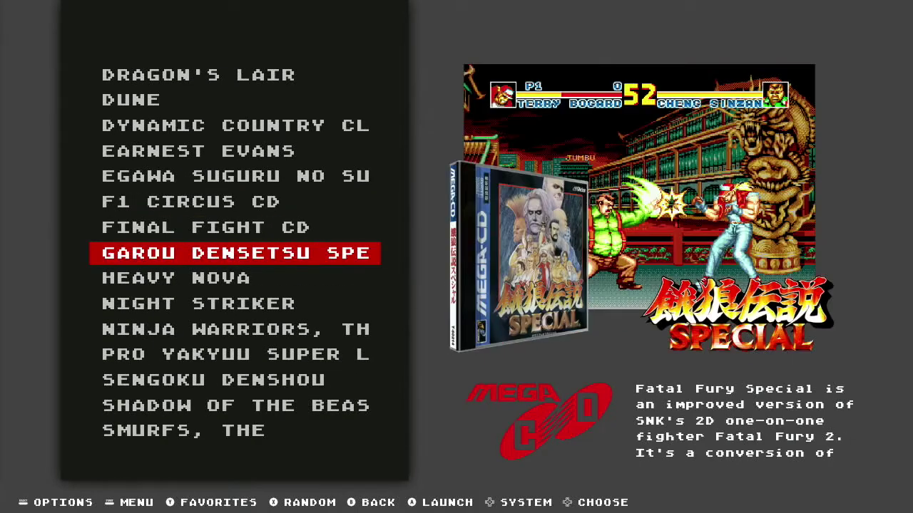
{"action": "key", "text": "BackSpace"}
Move on from Mega-CD past ScummVM to the Sega Saturn system page
{"action": "key", "text": "Right"}
{"action": "key", "text": "Right"}
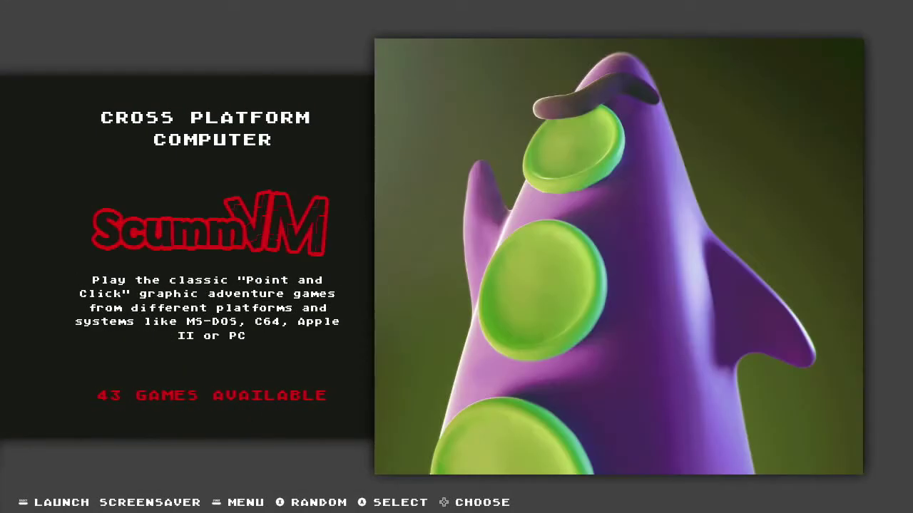
{"action": "key", "text": "Right"}
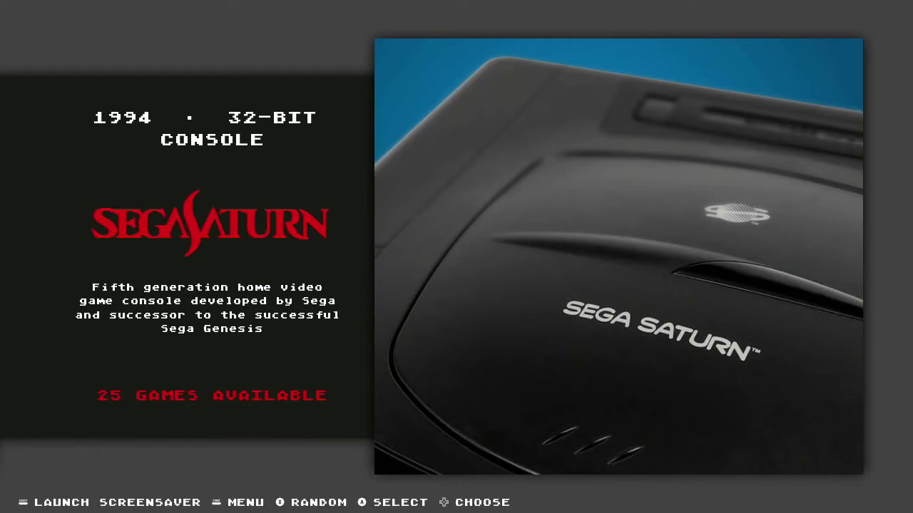
Look through the entire Sega Saturn game list, wrapping around from Winter Heat to Cotton 2, and leave the list
{"action": "key", "text": "Return"}
{"action": "key", "text": "Down"}
{"action": "key", "text": "Down"}
{"action": "key", "text": "Down"}
{"action": "key", "text": "Down"}
{"action": "key", "text": "Down"}
{"action": "key", "text": "Down"}
{"action": "key", "text": "Down"}
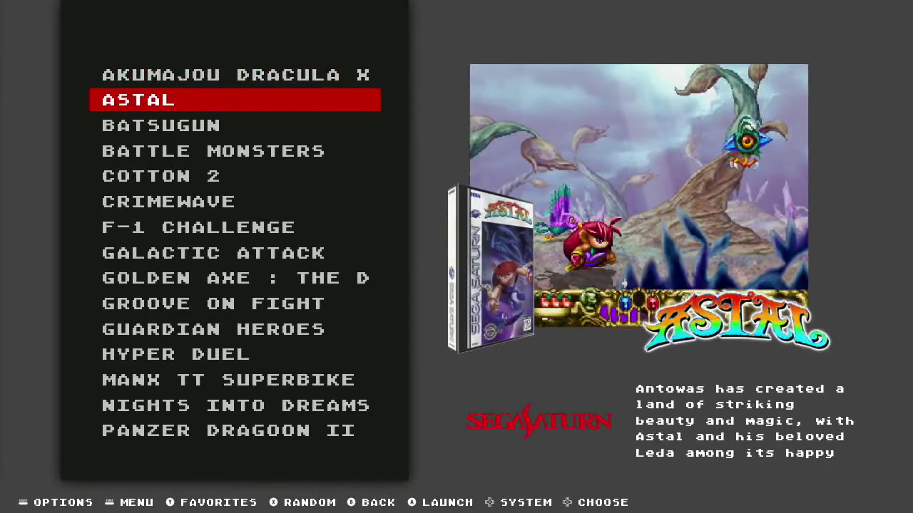
{"action": "key", "text": "Down"}
{"action": "key", "text": "Down"}
{"action": "key", "text": "Down"}
{"action": "key", "text": "Down"}
{"action": "key", "text": "Down"}
{"action": "key", "text": "Down"}
{"action": "key", "text": "Down"}
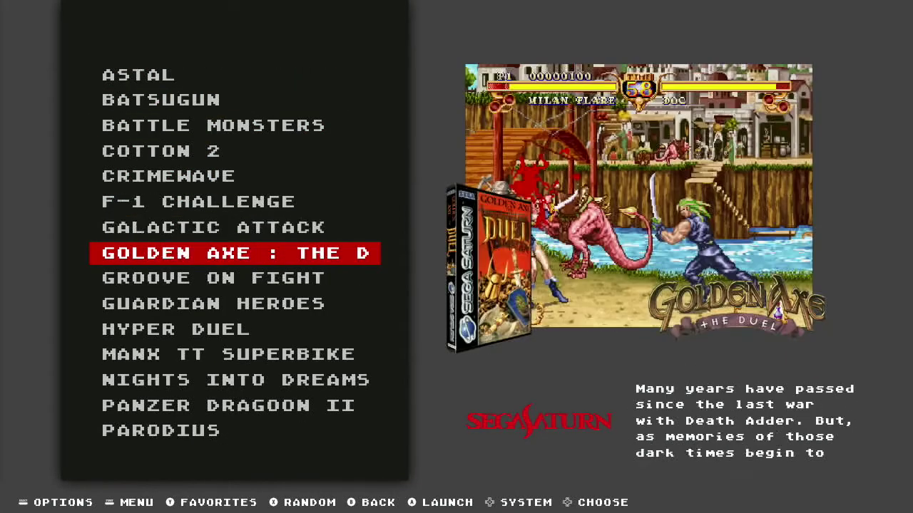
{"action": "key", "text": "Down"}
{"action": "key", "text": "Down"}
{"action": "key", "text": "Down"}
{"action": "key", "text": "Down"}
{"action": "key", "text": "Down"}
{"action": "key", "text": "Down"}
{"action": "key", "text": "Down"}
{"action": "key", "text": "Down"}
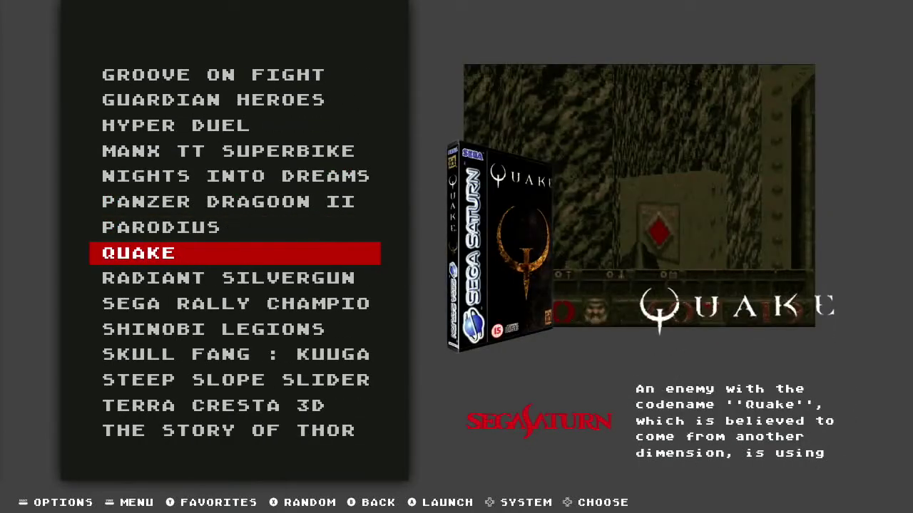
{"action": "key", "text": "Down"}
{"action": "key", "text": "Down"}
{"action": "key", "text": "Down"}
{"action": "key", "text": "Down"}
{"action": "key", "text": "Down"}
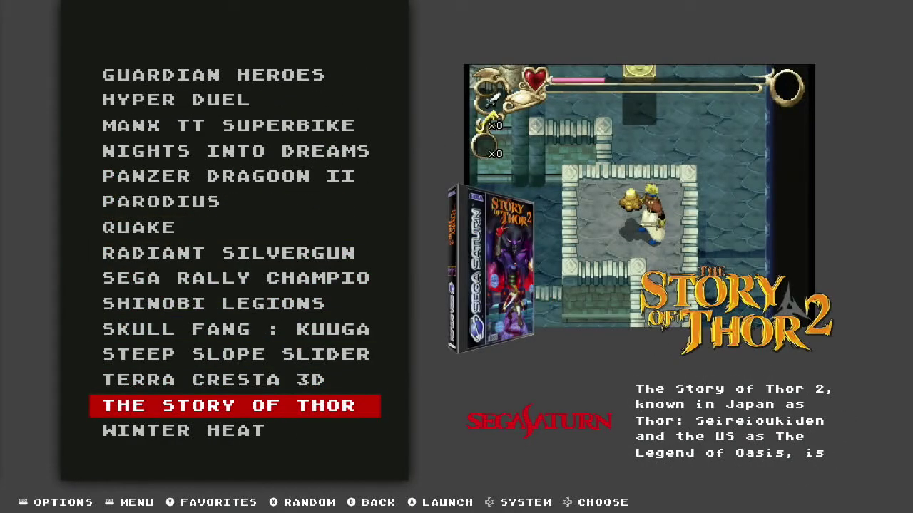
{"action": "key", "text": "Down"}
{"action": "key", "text": "Down"}
{"action": "key", "text": "Down"}
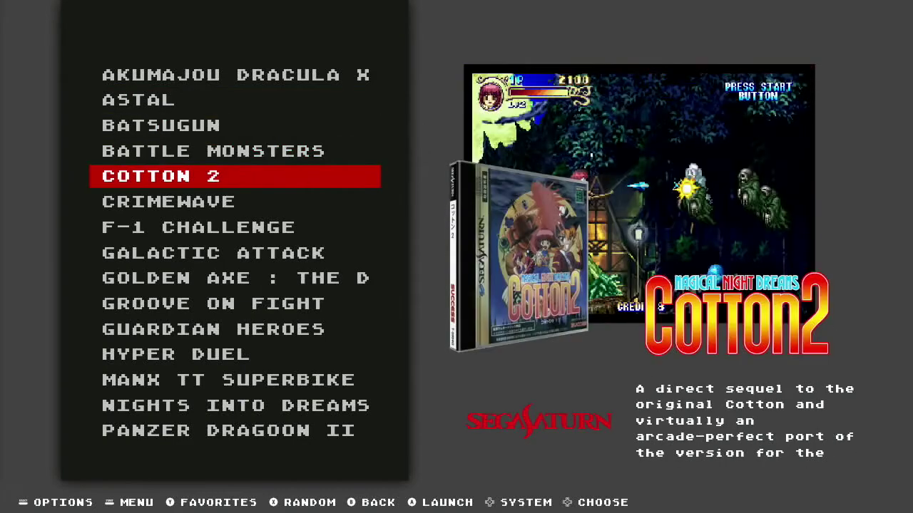
{"action": "key", "text": "Escape"}
Browse the Genesis 32X, PlayStation and PSP theme pages
{"action": "key", "text": "Left"}
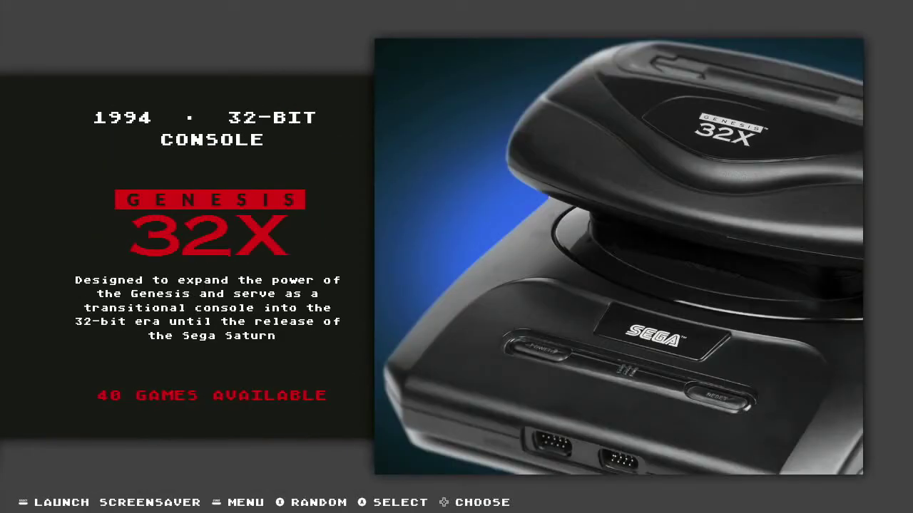
{"action": "key", "text": "Left"}
{"action": "key", "text": "Left"}
{"action": "key", "text": "Right"}
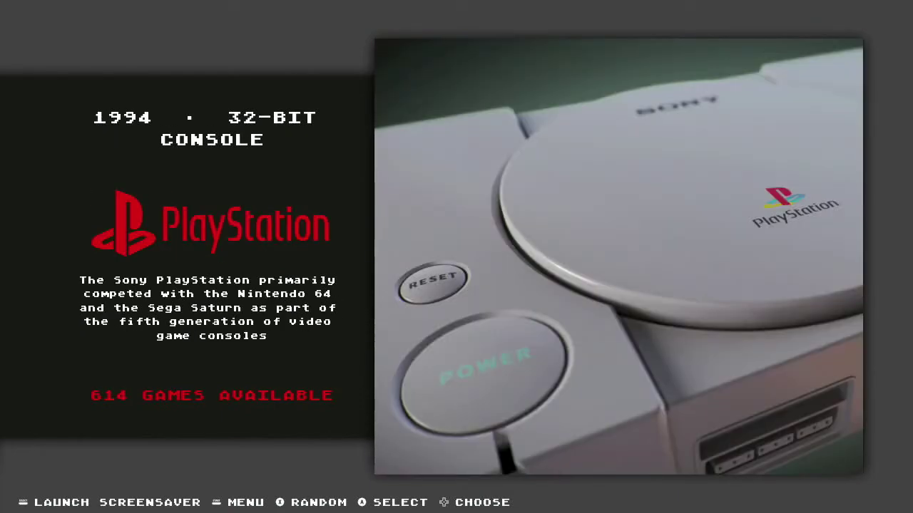
{"action": "key", "text": "Left"}
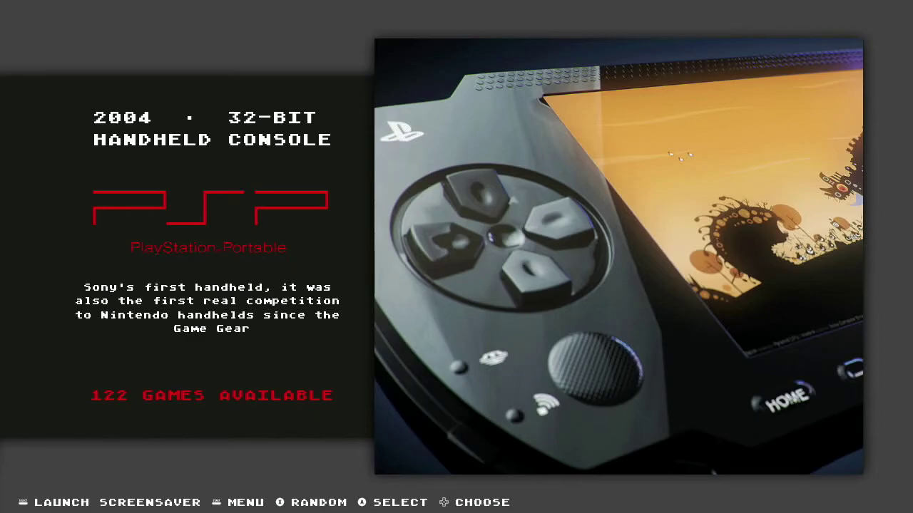
Open the Ports system's game list and look through it from Brutal Doom down to Hurrican
{"action": "key", "text": "Left"}
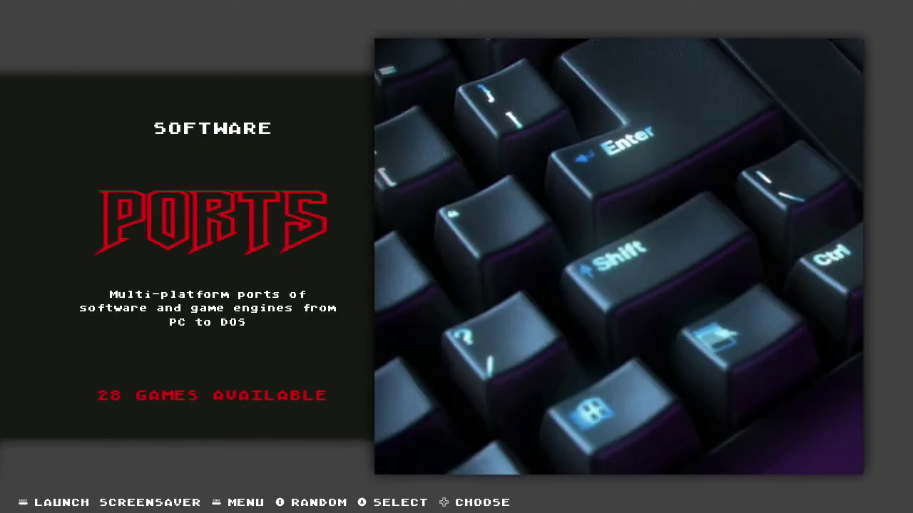
{"action": "key", "text": "Return"}
{"action": "key", "text": "Down"}
{"action": "key", "text": "Down"}
{"action": "key", "text": "Down"}
{"action": "key", "text": "Down"}
{"action": "key", "text": "Down"}
{"action": "key", "text": "Down"}
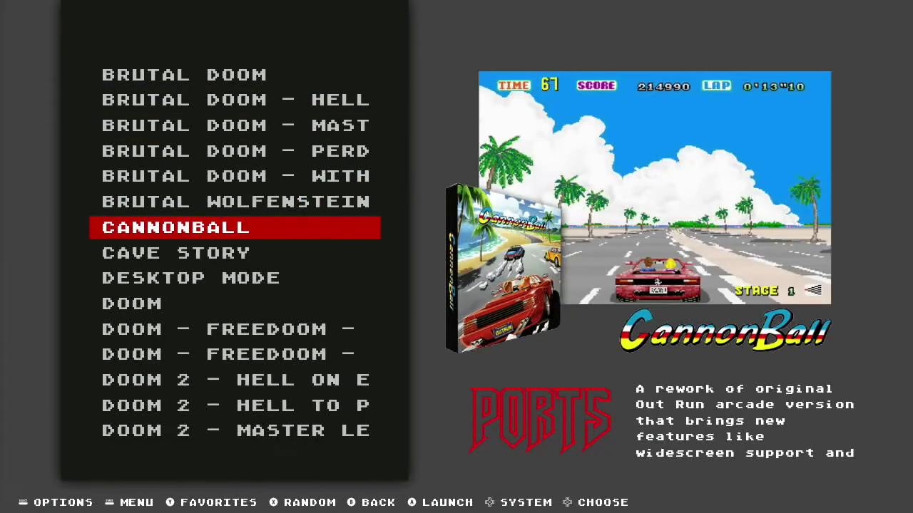
{"action": "key", "text": "Down"}
{"action": "key", "text": "Down"}
{"action": "key", "text": "Down"}
{"action": "key", "text": "Down"}
{"action": "key", "text": "Down"}
{"action": "key", "text": "Down"}
{"action": "key", "text": "Down"}
{"action": "key", "text": "Down"}
{"action": "key", "text": "Down"}
{"action": "key", "text": "Down"}
{"action": "key", "text": "Down"}
{"action": "key", "text": "Down"}
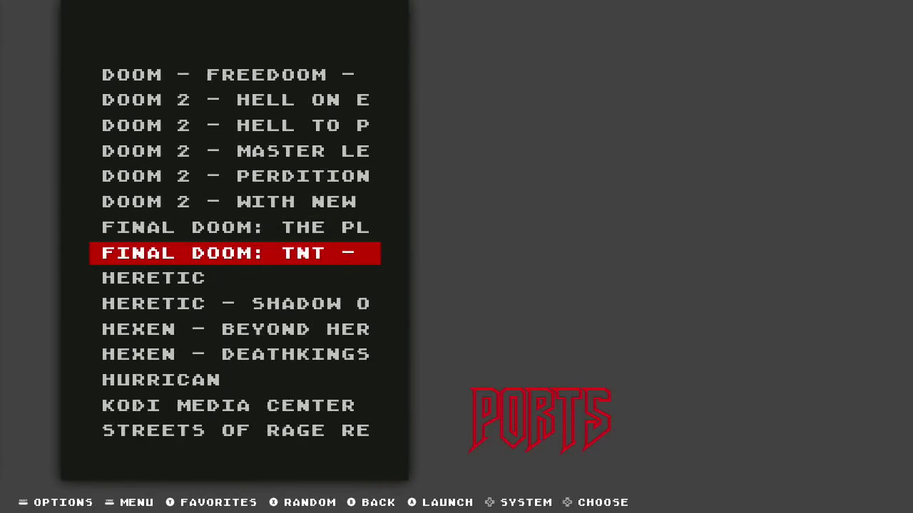
{"action": "key", "text": "Down"}
{"action": "key", "text": "Down"}
{"action": "key", "text": "Down"}
{"action": "key", "text": "Down"}
{"action": "key", "text": "Down"}
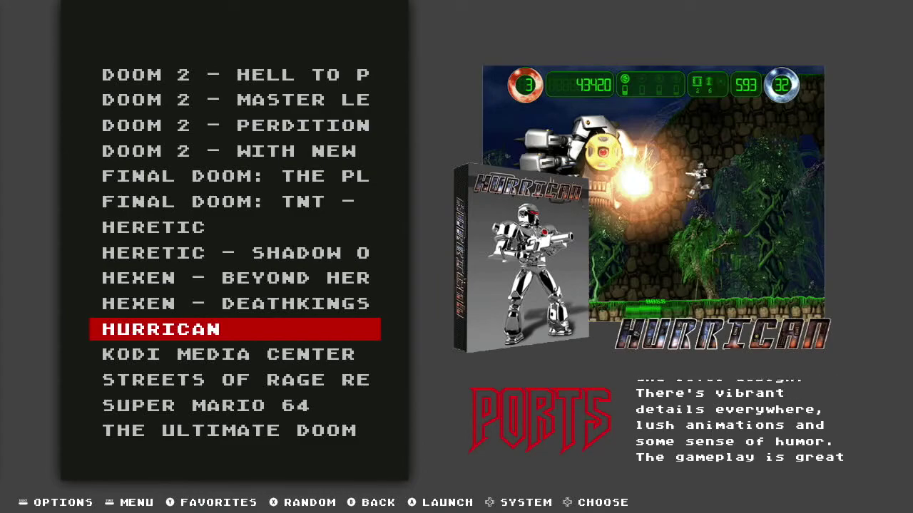
Look through the rest of the Ports list past Super Mario 64, wrapping around to the Desktop Mode entry
{"action": "key", "text": "Down"}
{"action": "key", "text": "Down"}
{"action": "key", "text": "Down"}
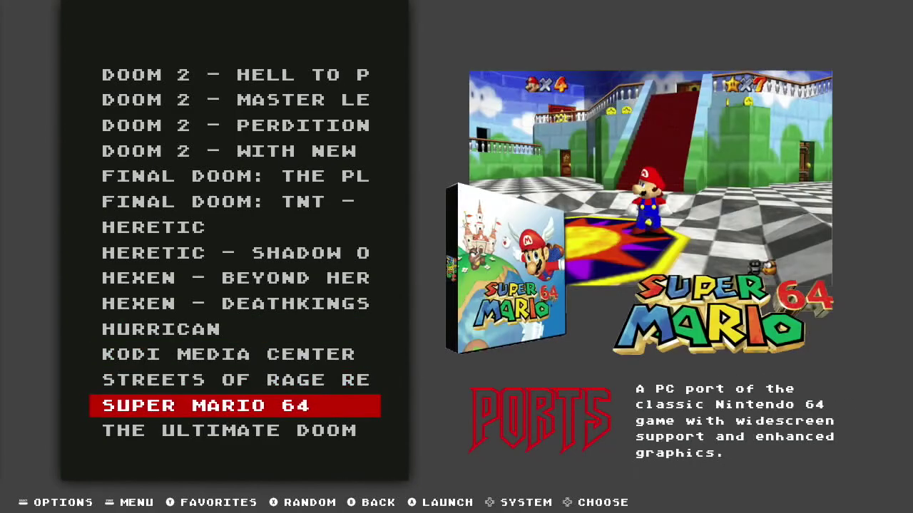
{"action": "key", "text": "Down"}
{"action": "key", "text": "Down"}
{"action": "key", "text": "Down"}
{"action": "key", "text": "Down"}
{"action": "key", "text": "Down"}
{"action": "key", "text": "Down"}
{"action": "key", "text": "Down"}
{"action": "key", "text": "Down"}
{"action": "key", "text": "Down"}
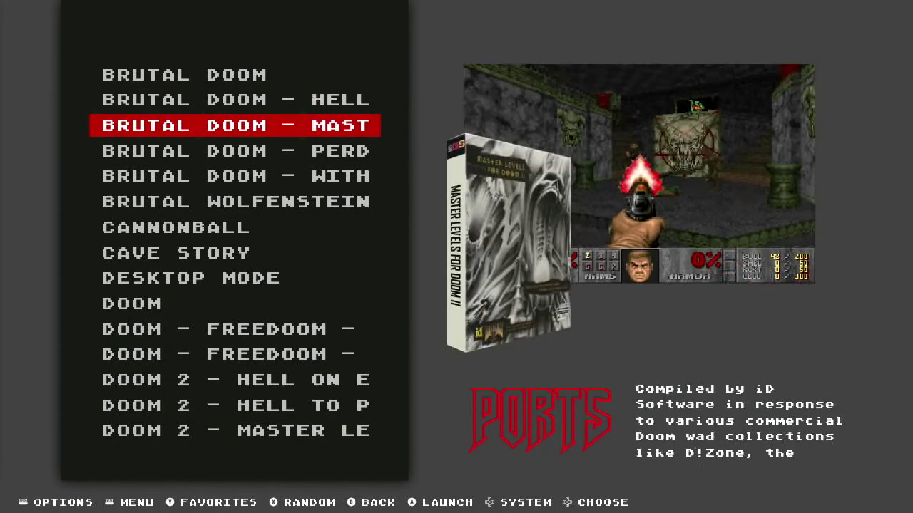
{"action": "key", "text": "Down"}
{"action": "key", "text": "Down"}
{"action": "key", "text": "Down"}
{"action": "key", "text": "Down"}
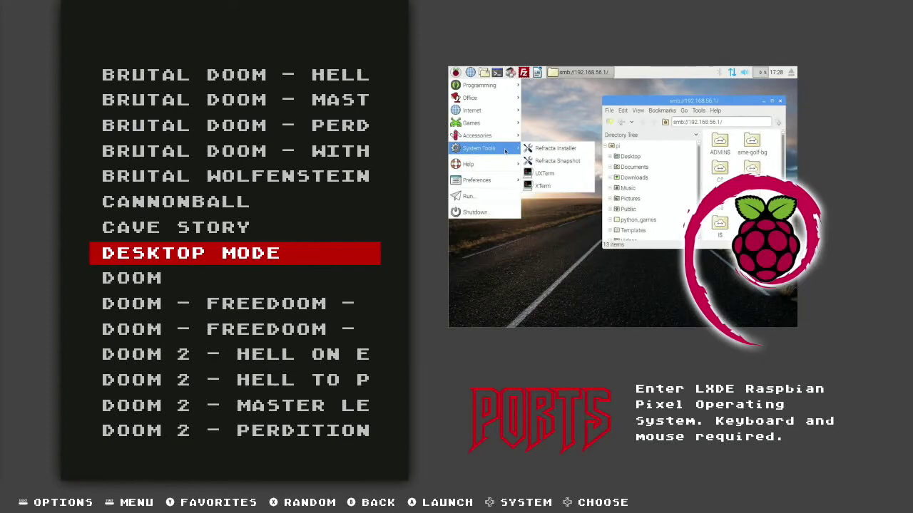
{"action": "key", "text": "Up"}
{"action": "key", "text": "Up"}
{"action": "key", "text": "Up"}
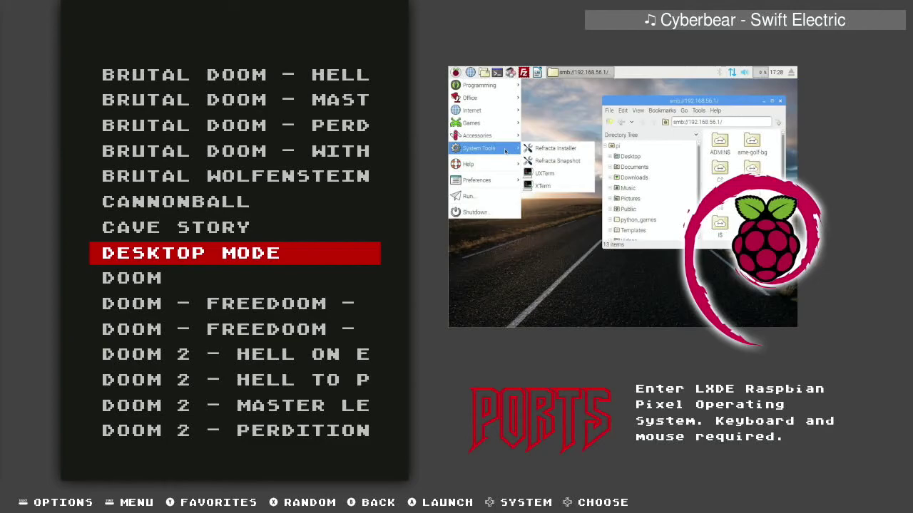
Leave the Ports list and browse back through the system pages, past PC Engine, Sega CD, 4Players and 3DO, to Arcade
{"action": "key", "text": "Escape"}
{"action": "key", "text": "Left"}
{"action": "key", "text": "Left"}
{"action": "key", "text": "Left"}
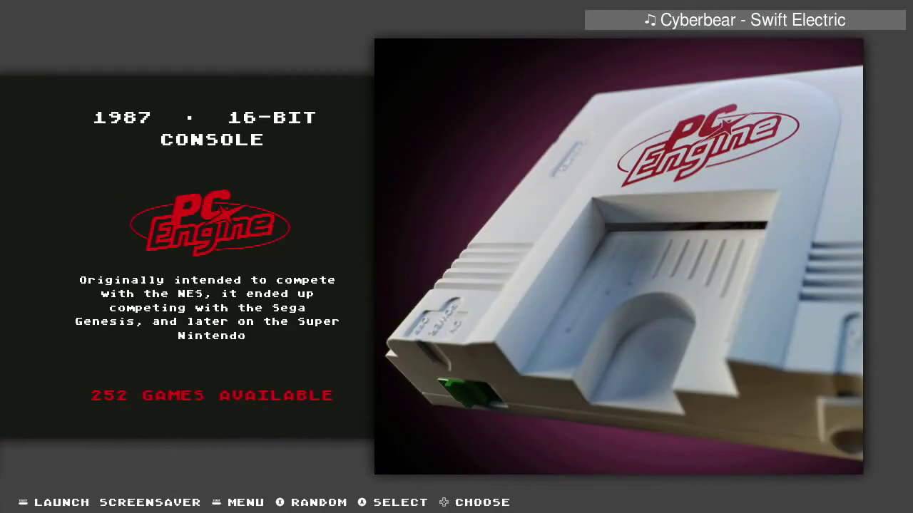
{"action": "key", "text": "Left"}
{"action": "key", "text": "Left"}
{"action": "key", "text": "Left"}
{"action": "key", "text": "Left"}
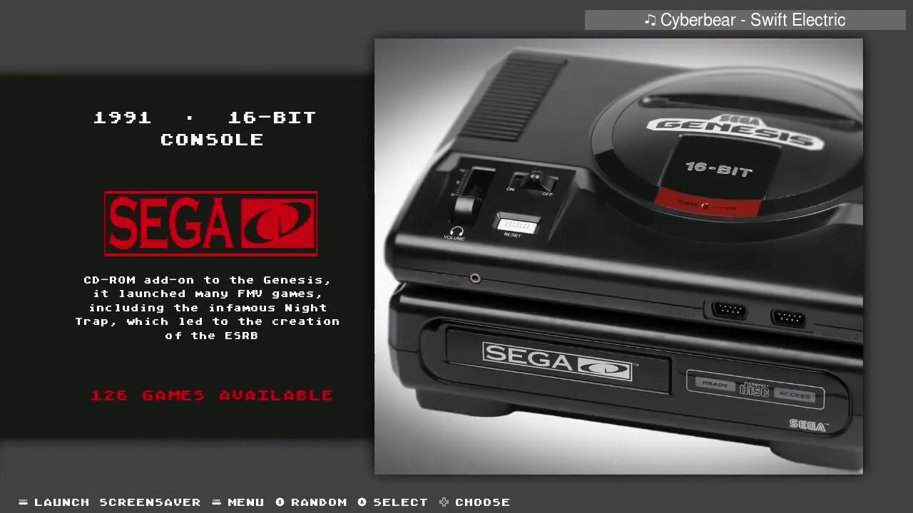
{"action": "key", "text": "Left"}
{"action": "key", "text": "Left"}
{"action": "key", "text": "Left"}
{"action": "key", "text": "Left"}
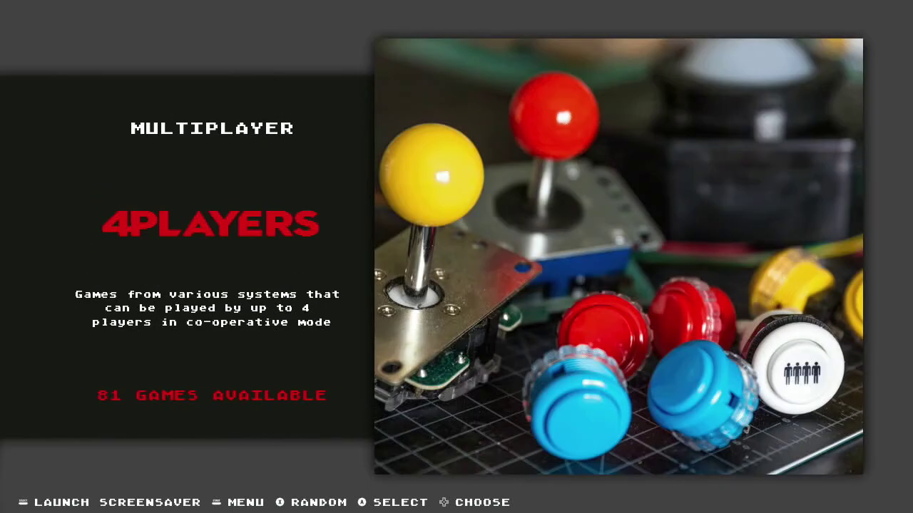
{"action": "key", "text": "Left"}
{"action": "key", "text": "Left"}
{"action": "key", "text": "Left"}
{"action": "key", "text": "Left"}
{"action": "key", "text": "Left"}
{"action": "key", "text": "Left"}
{"action": "key", "text": "Left"}
{"action": "key", "text": "Left"}
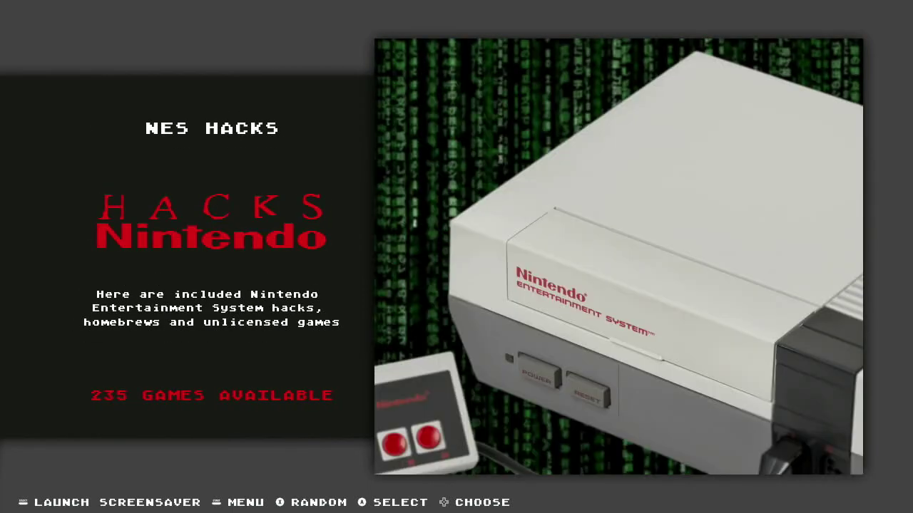
{"action": "key", "text": "Left"}
{"action": "key", "text": "Left"}
{"action": "key", "text": "Left"}
{"action": "key", "text": "Left"}
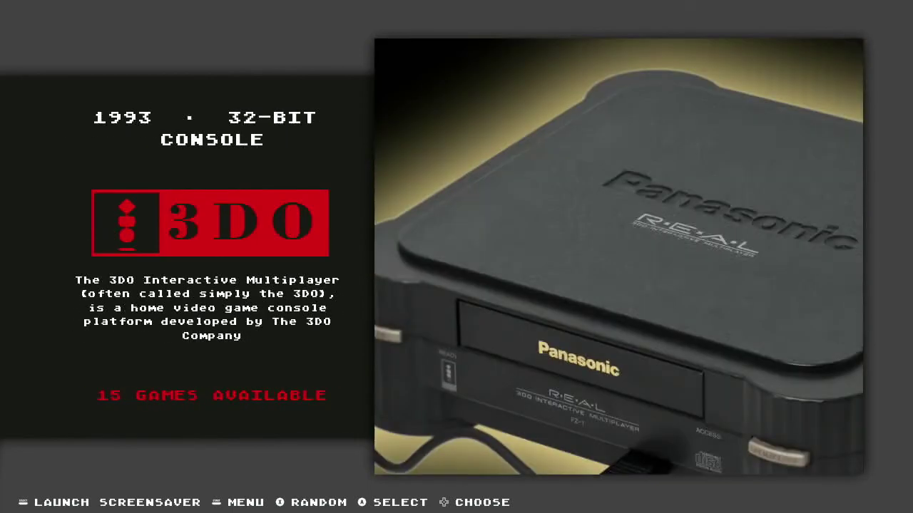
{"action": "key", "text": "Left"}
{"action": "key", "text": "Left"}
{"action": "key", "text": "Right"}
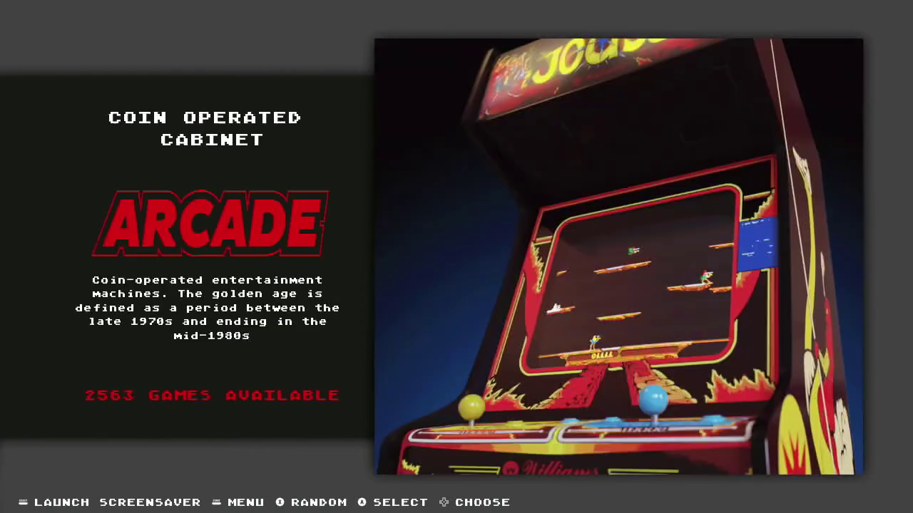
Open the Arcade game list and jump to the games starting with F
{"action": "key", "text": "Return"}
{"action": "key", "text": "F2"}
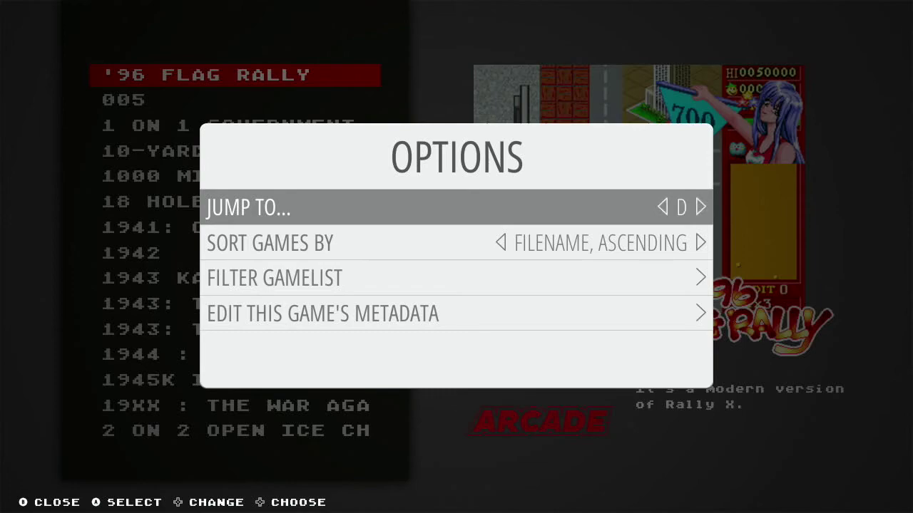
{"action": "key", "text": "Right"}
{"action": "key", "text": "Return"}
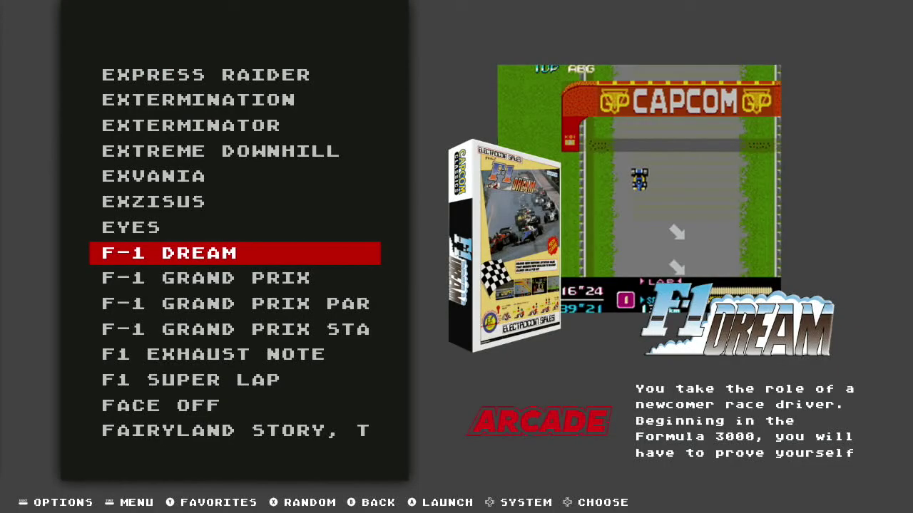
Look through the Arcade games under F from F-1 Dream down to the Final Fight 30th Anniversary Edition
{"action": "key", "text": "Down"}
{"action": "key", "text": "Down"}
{"action": "key", "text": "Down"}
{"action": "key", "text": "Down"}
{"action": "key", "text": "Down"}
{"action": "key", "text": "Down"}
{"action": "key", "text": "Down"}
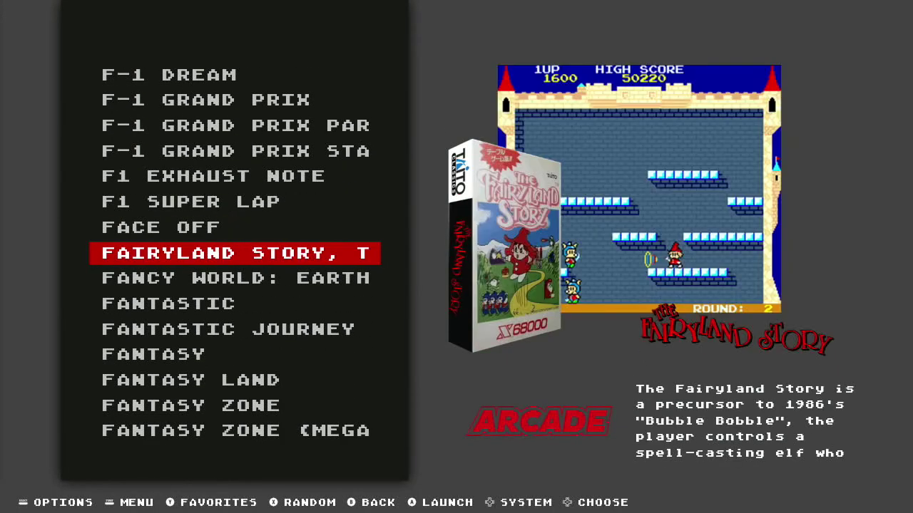
{"action": "key", "text": "Down"}
{"action": "key", "text": "Down"}
{"action": "key", "text": "Down"}
{"action": "key", "text": "Down"}
{"action": "key", "text": "Down"}
{"action": "key", "text": "Down"}
{"action": "key", "text": "Down"}
{"action": "key", "text": "Down"}
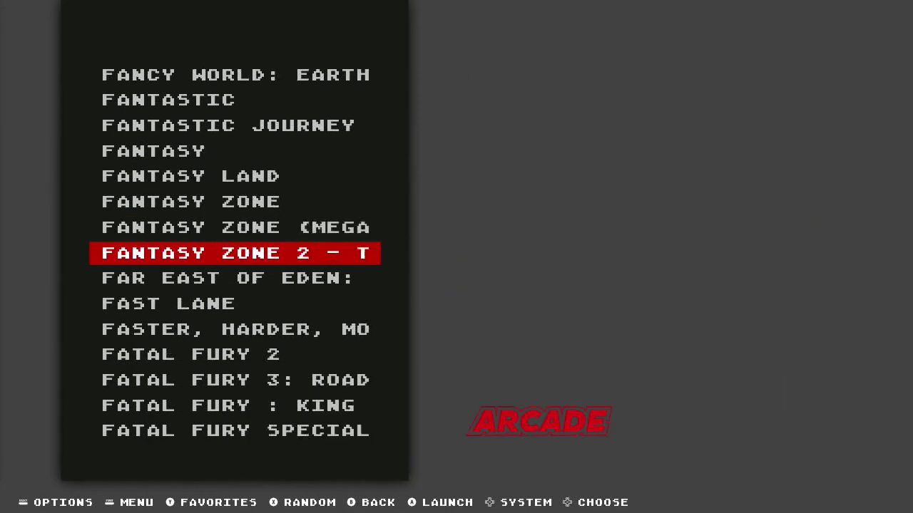
{"action": "key", "text": "Down"}
{"action": "key", "text": "Down"}
{"action": "key", "text": "Down"}
{"action": "key", "text": "Down"}
{"action": "key", "text": "Down"}
{"action": "key", "text": "Down"}
{"action": "key", "text": "Down"}
{"action": "key", "text": "Down"}
{"action": "key", "text": "Down"}
{"action": "key", "text": "Down"}
{"action": "key", "text": "Down"}
{"action": "key", "text": "Down"}
{"action": "key", "text": "Down"}
{"action": "key", "text": "Down"}
{"action": "key", "text": "Down"}
{"action": "key", "text": "Down"}
{"action": "key", "text": "Down"}
{"action": "key", "text": "Down"}
{"action": "key", "text": "Down"}
{"action": "key", "text": "Down"}
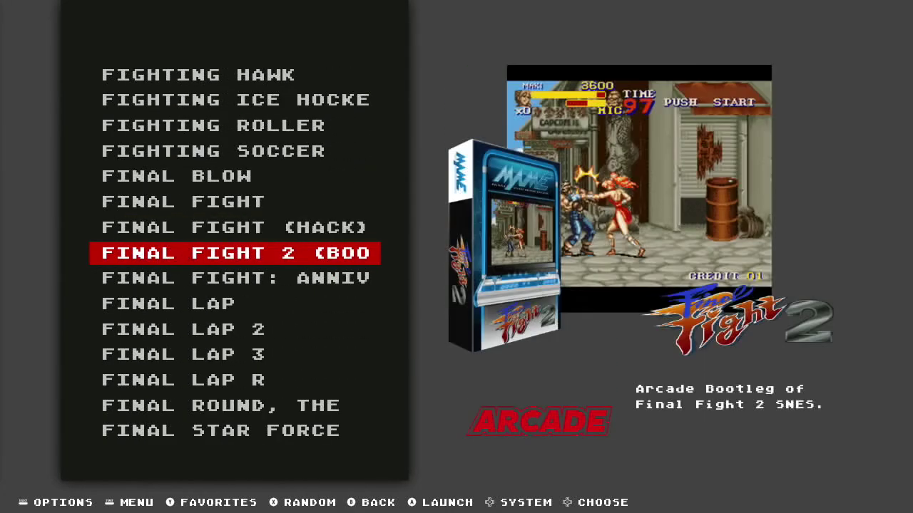
{"action": "key", "text": "Down"}
{"action": "key", "text": "Up"}
{"action": "key", "text": "Down"}
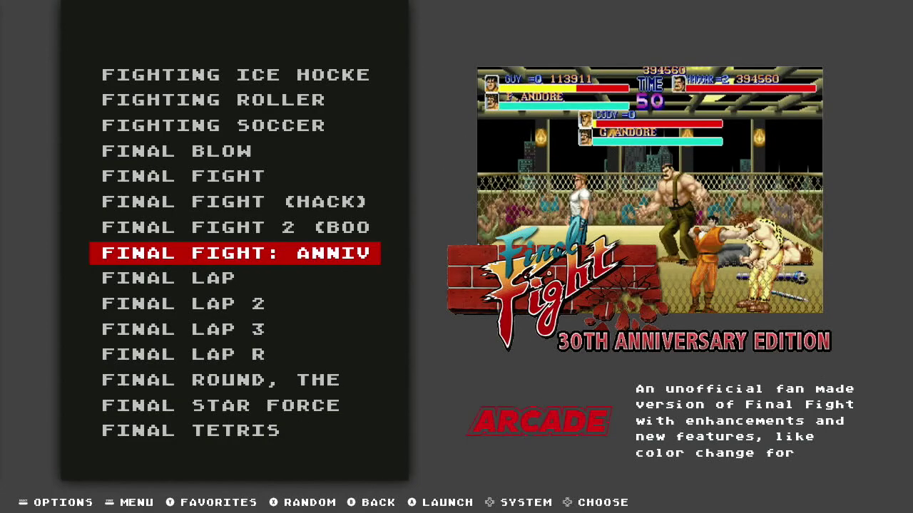